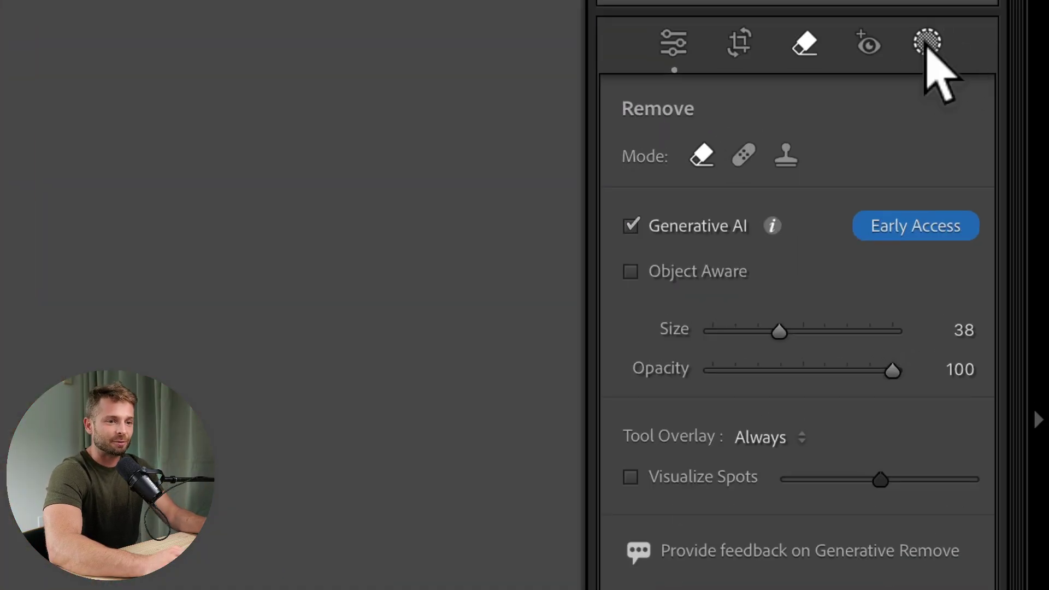
# Step: Generatively remove the painted sky patch above the man's head, ending on variation 3 of 3
pyautogui.click(927, 43)
pyautogui.click(805, 41)
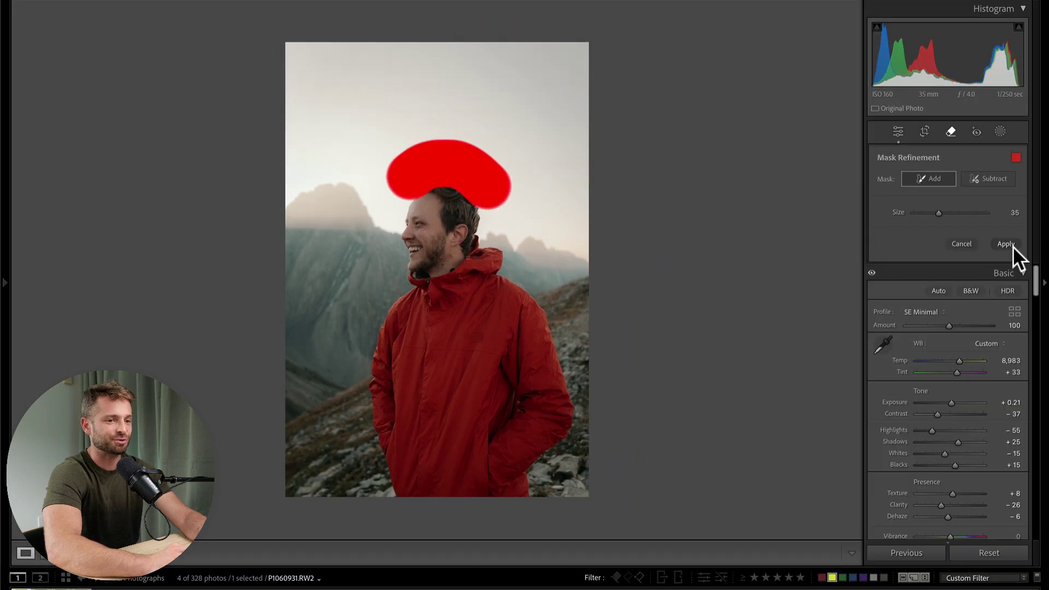
pyautogui.click(1009, 246)
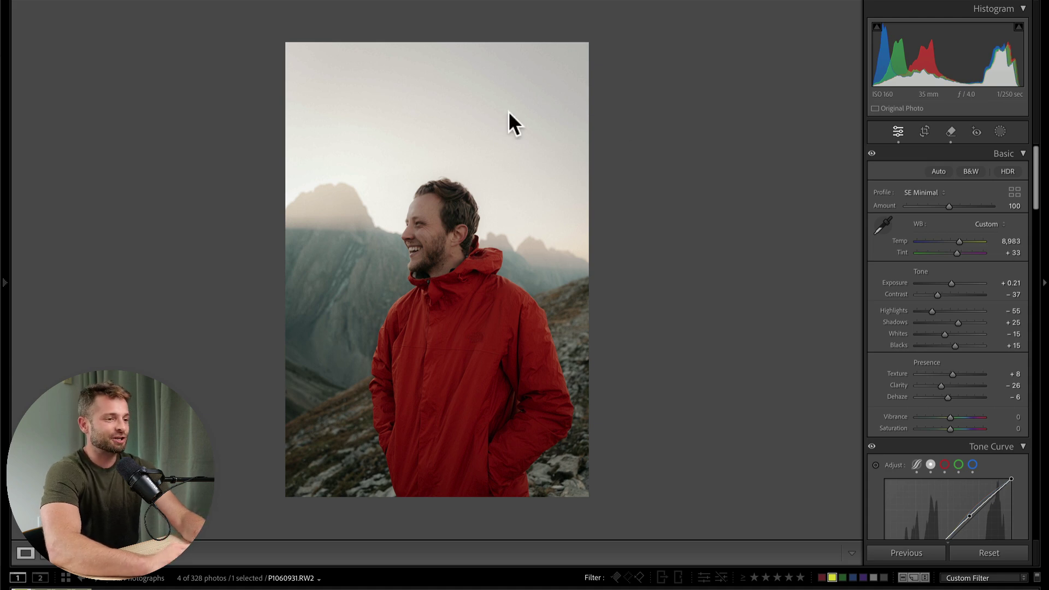
# Step: Capture a region screenshot of the area around the photo with Cmd+Shift+4
pyautogui.press('super')
pyautogui.press('shift')
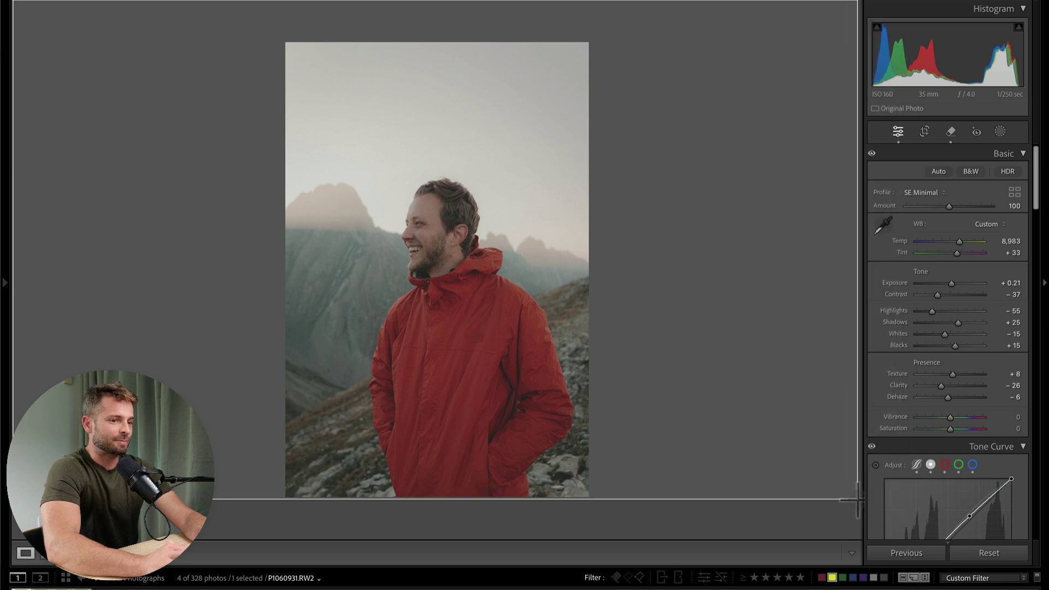
pyautogui.moveTo(857, 499); pyautogui.dragTo(858, 499)
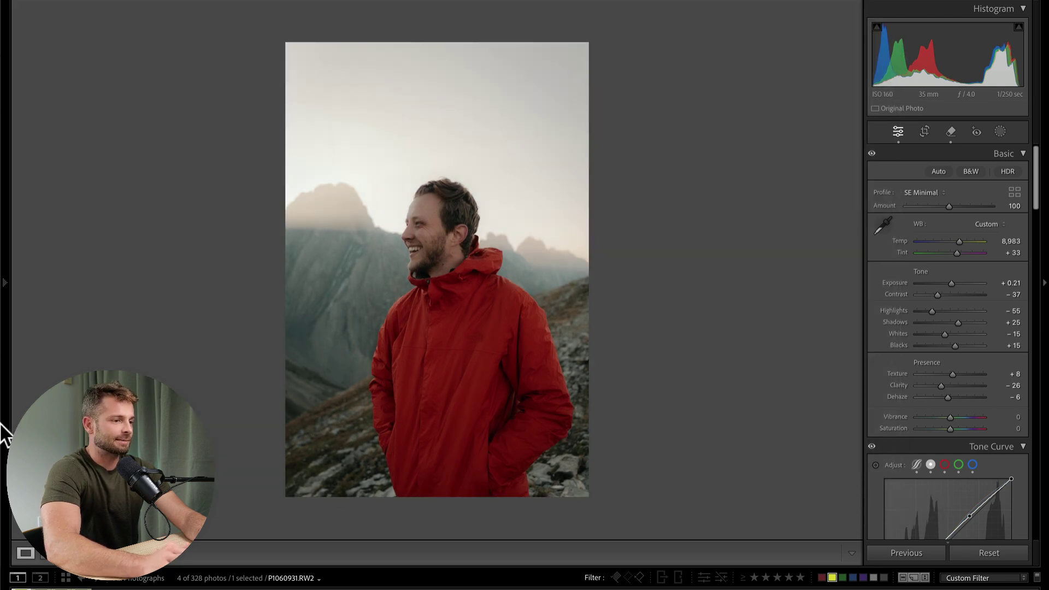
# Step: Import the newest screenshot JPEG from the Desktop into the Lightroom catalog
pyautogui.moveTo(2, 419)
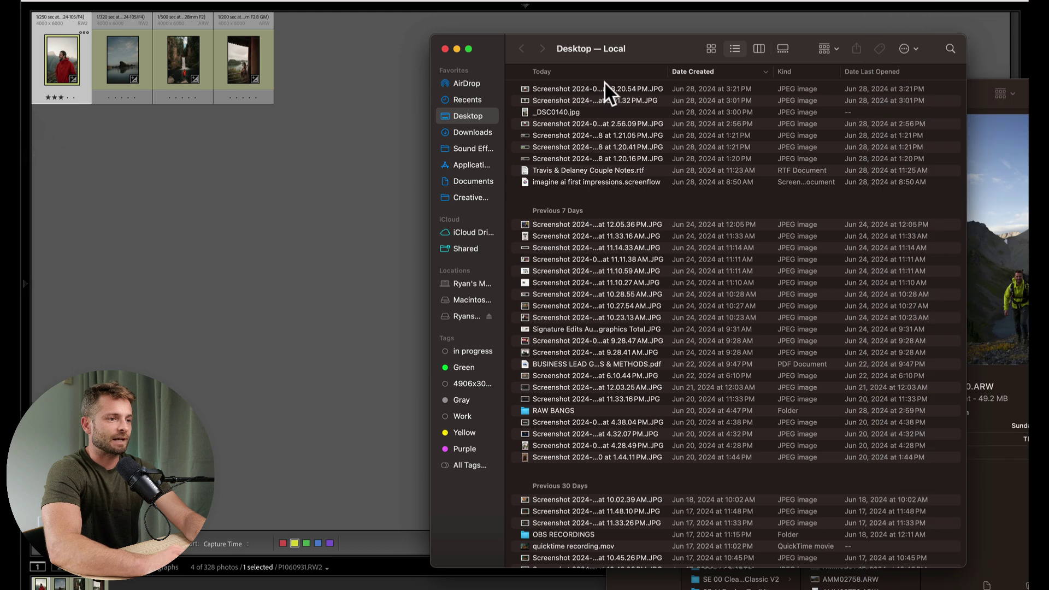
pyautogui.click(599, 88)
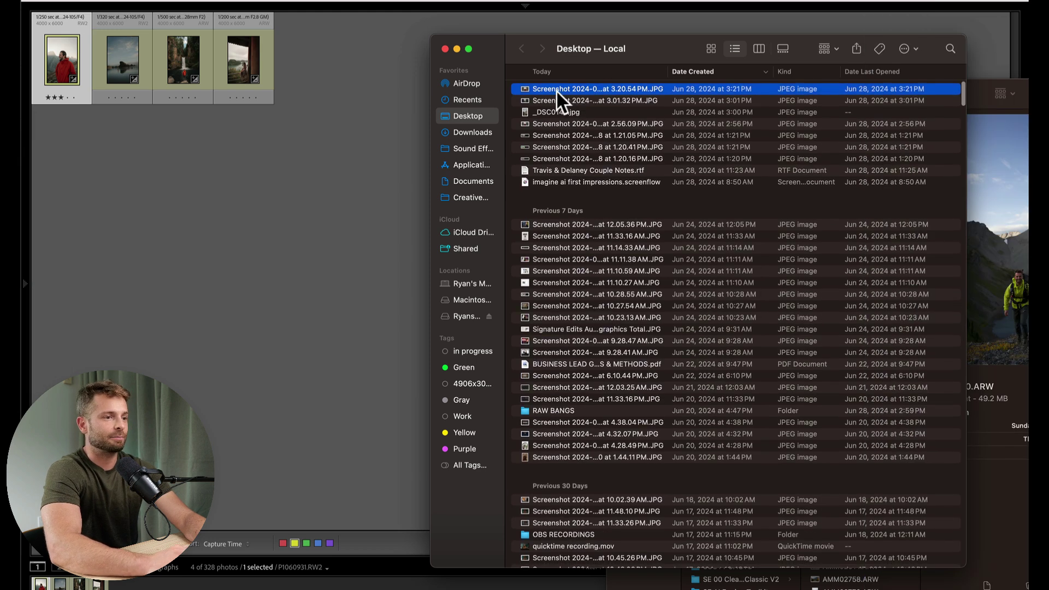
pyautogui.moveTo(556, 89); pyautogui.dragTo(291, 222)
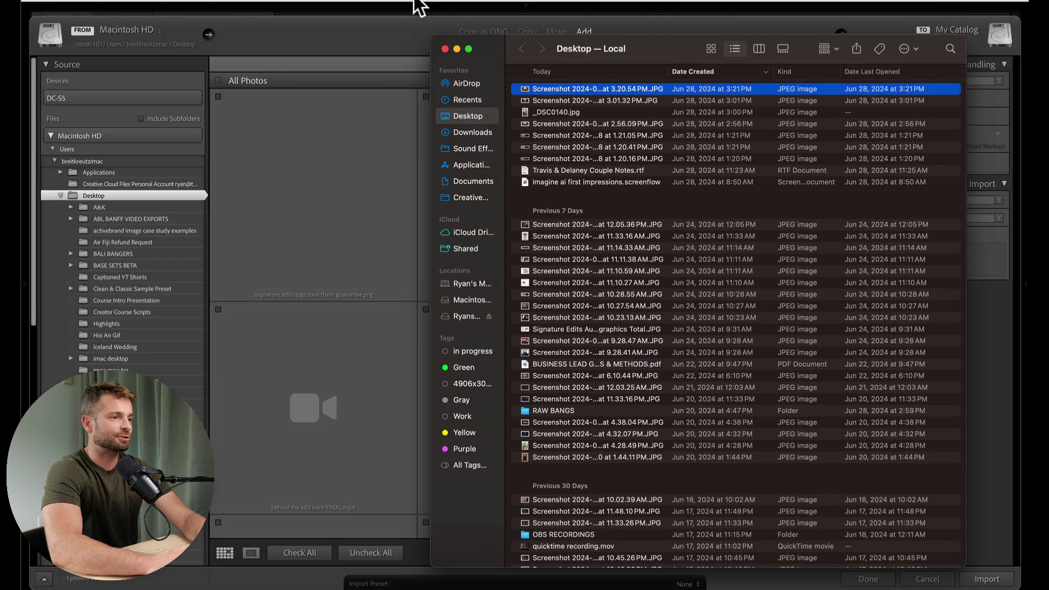
pyautogui.click(418, 7)
pyautogui.click(988, 579)
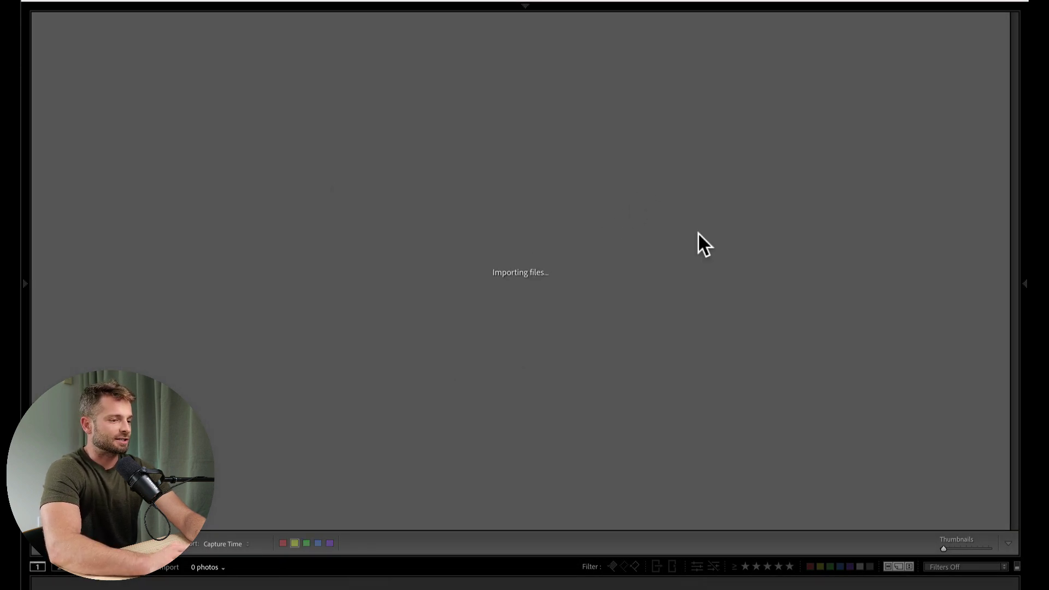
# Step: Open the imported screenshot in Develop with the Remove tool (Generative AI, size 35, opacity 100)
pyautogui.press('d')
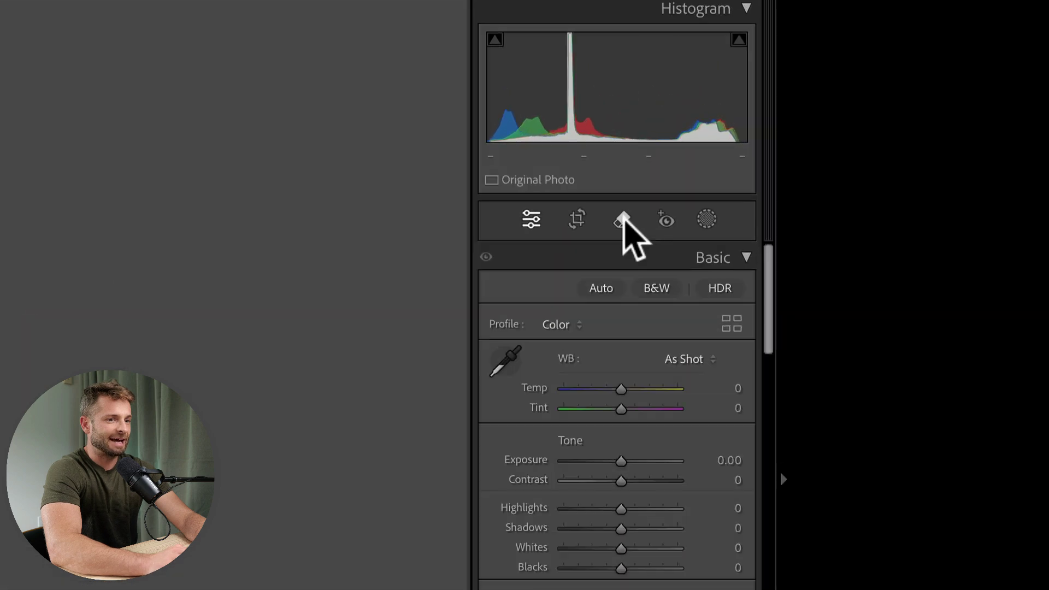
pyautogui.click(624, 217)
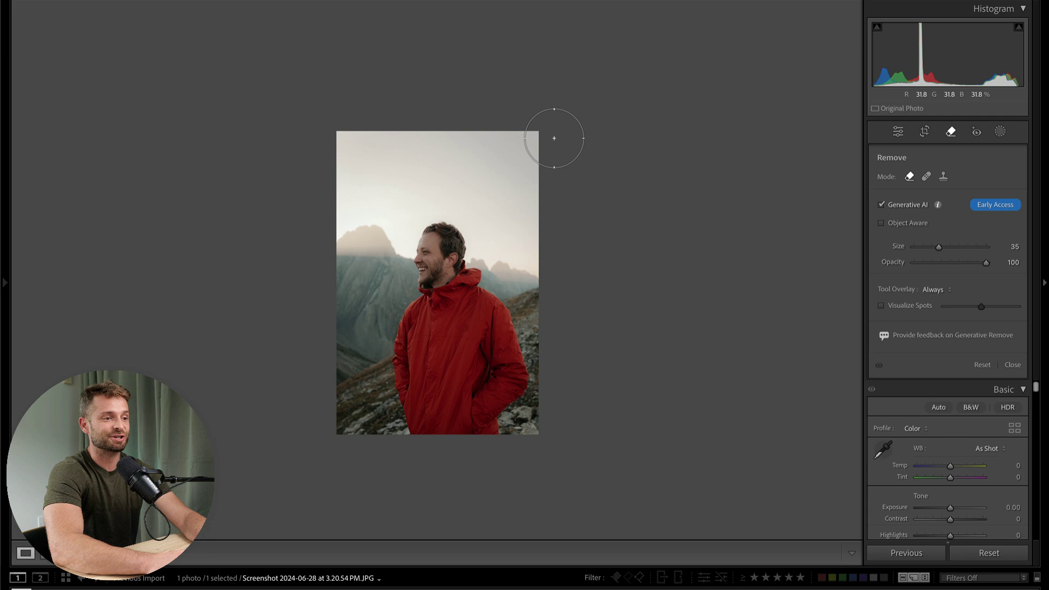
# Step: Paint the removal mask over the grey border on the right, top and left of the photo
pyautogui.moveTo(563, 136); pyautogui.dragTo(562, 261)
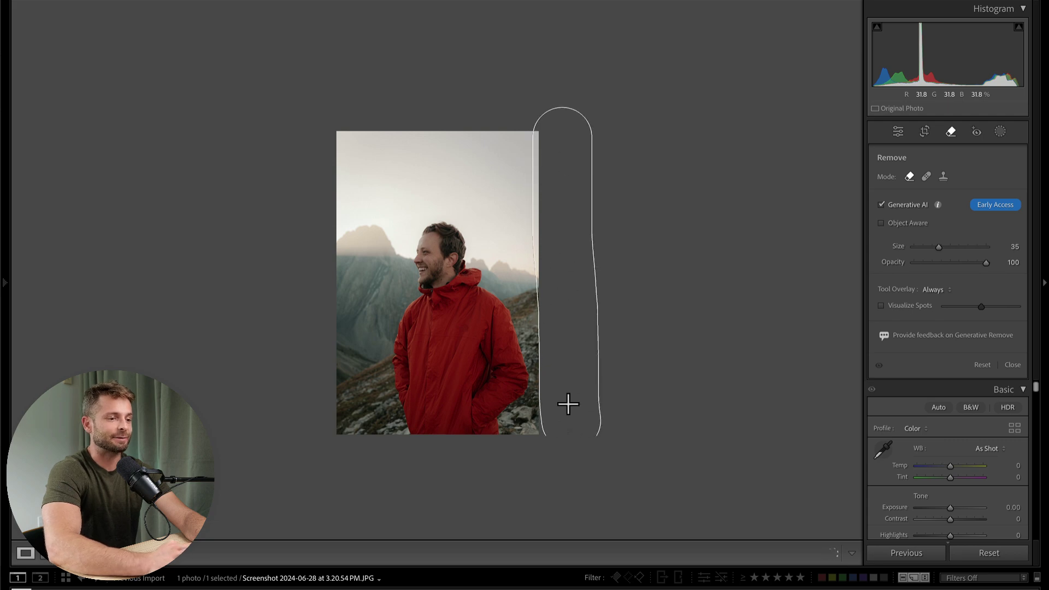
pyautogui.moveTo(565, 424)
pyautogui.mouseDown()
pyautogui.moveTo(590, 159)
pyautogui.moveTo(680, 511)
pyautogui.moveTo(650, 501)
pyautogui.mouseUp()
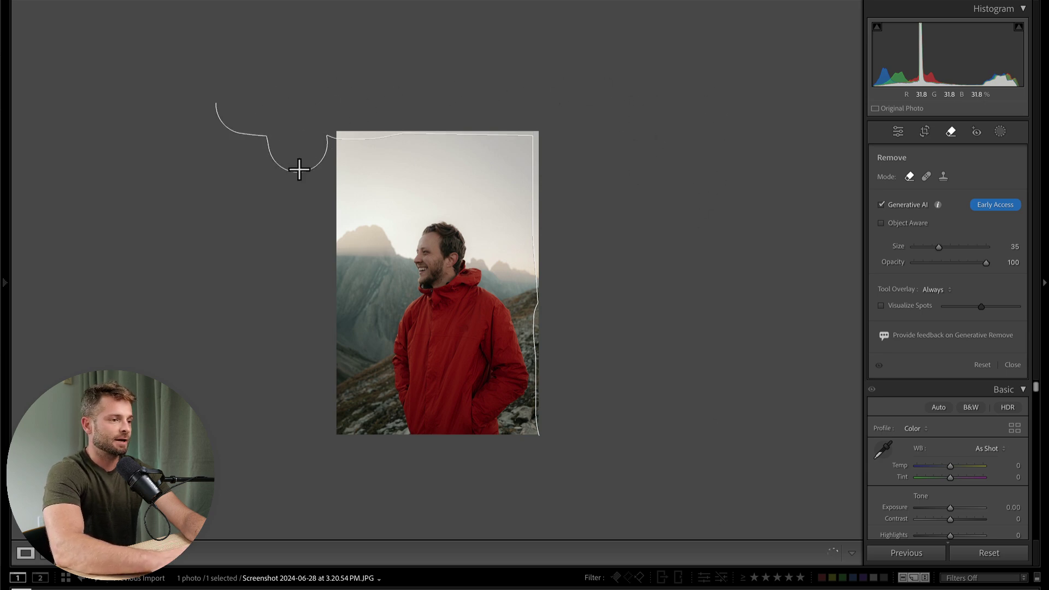
pyautogui.moveTo(299, 170)
pyautogui.mouseDown()
pyautogui.moveTo(305, 460)
pyautogui.moveTo(320, 129)
pyautogui.moveTo(314, 359)
pyautogui.mouseUp()
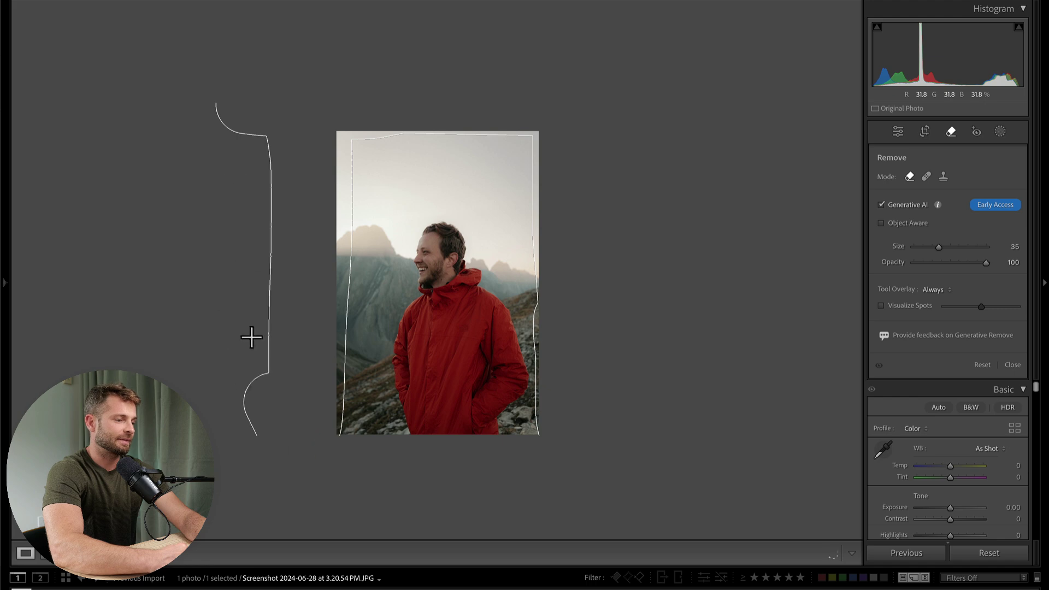
pyautogui.moveTo(251, 337); pyautogui.dragTo(230, 499)
pyautogui.moveTo(246, 244); pyautogui.dragTo(199, 42)
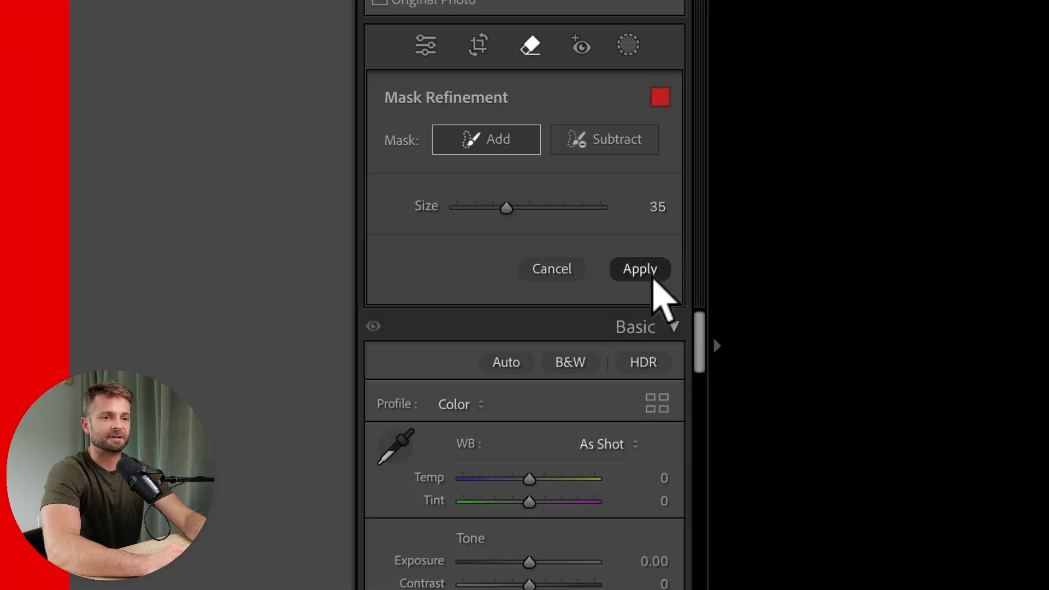
# Step: Generate scenery in the grey border, compare all three variations, and keep variation 1 of 3
pyautogui.click(693, 278)
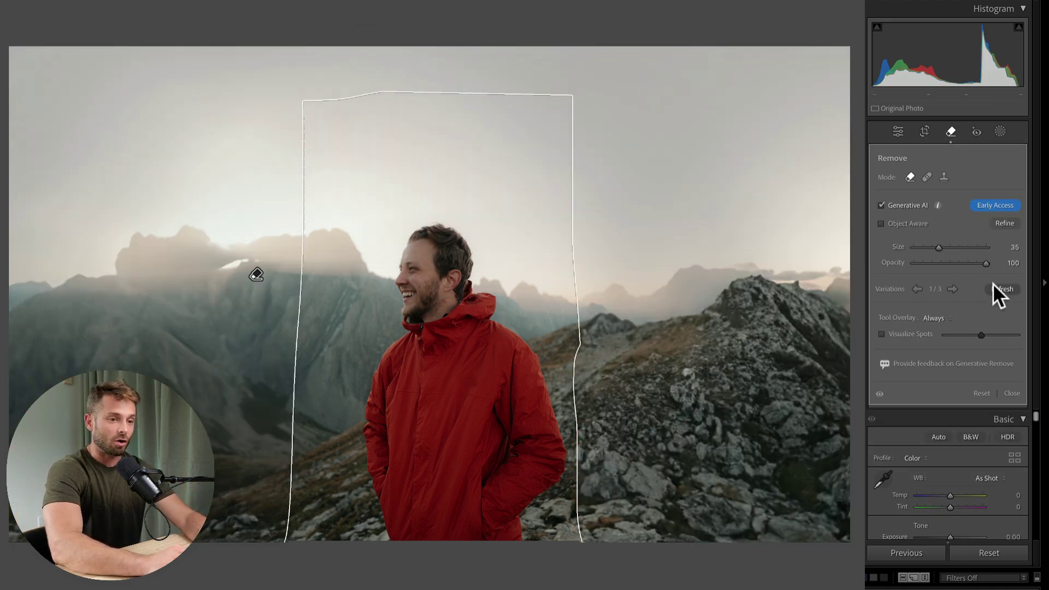
pyautogui.click(954, 289)
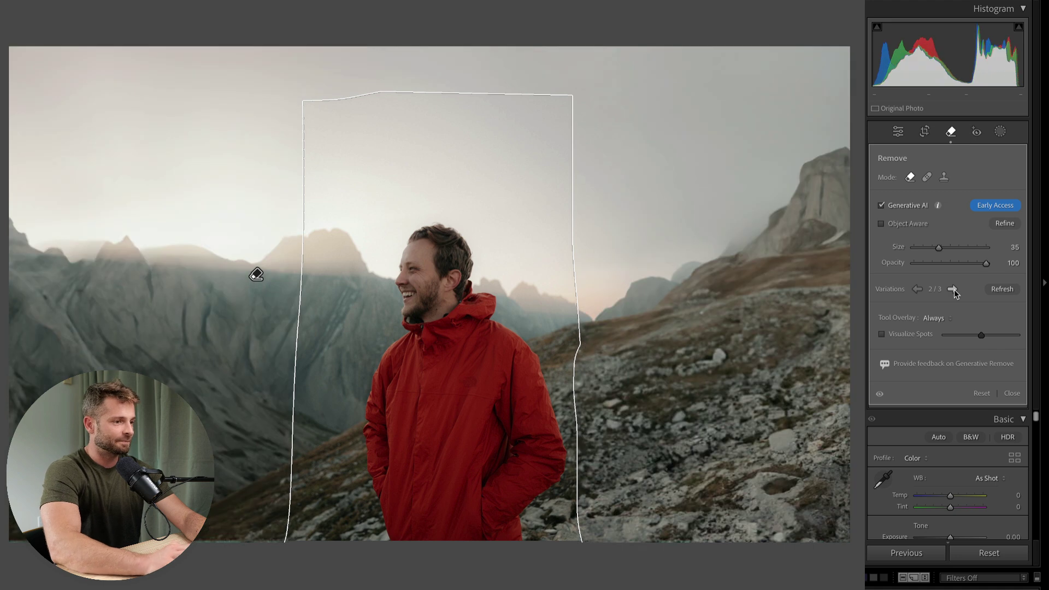
pyautogui.click(953, 290)
pyautogui.click(954, 290)
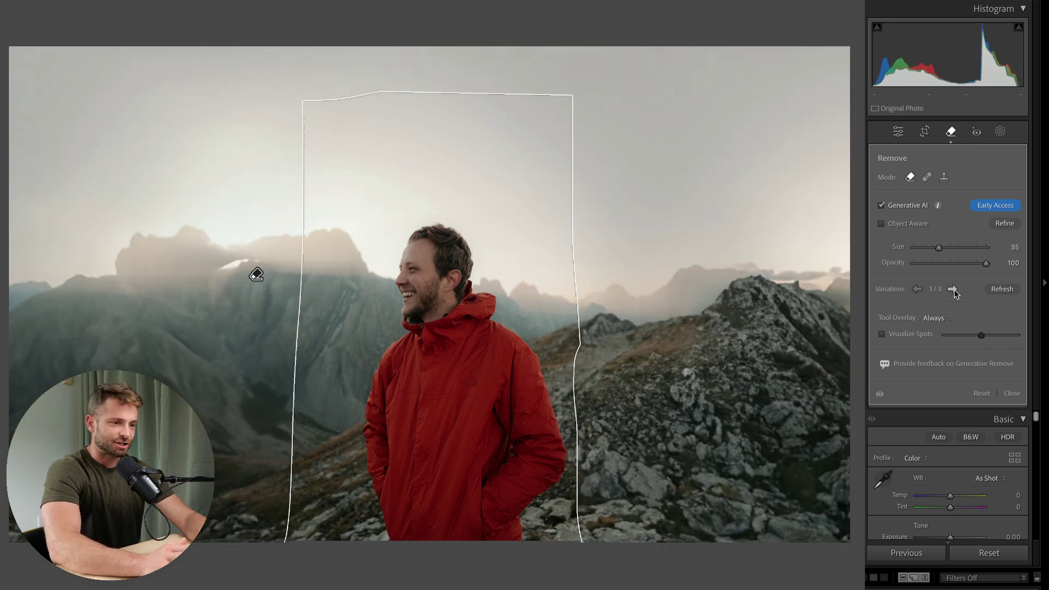
pyautogui.press('q')
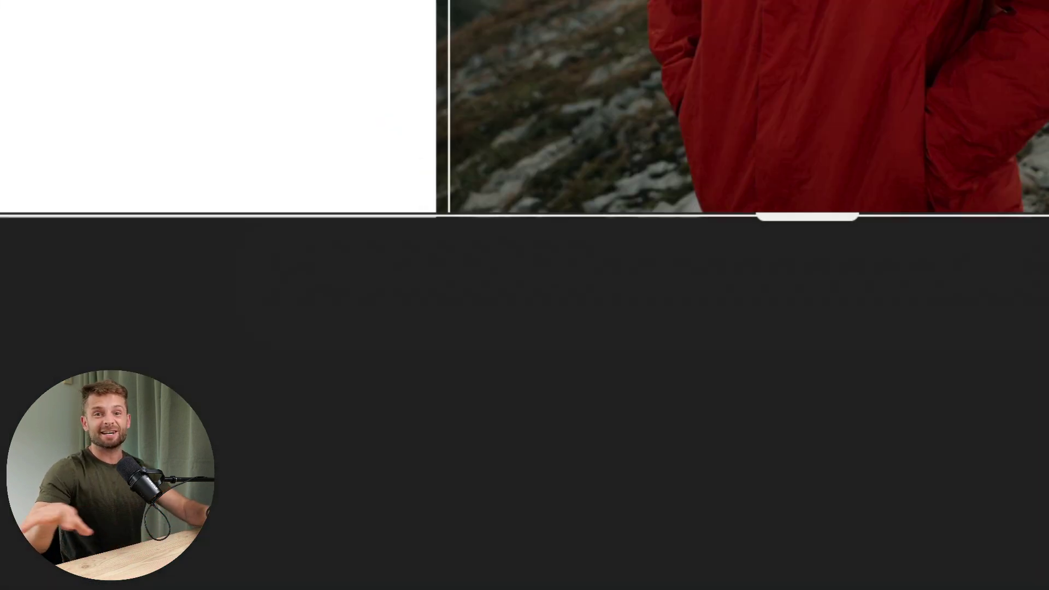
# Step: Enter the 'african safari' Generative Expand prompt, then return to Lightroom's Remove tool to refresh
pyautogui.click(376, 484)
pyautogui.write('african safari')
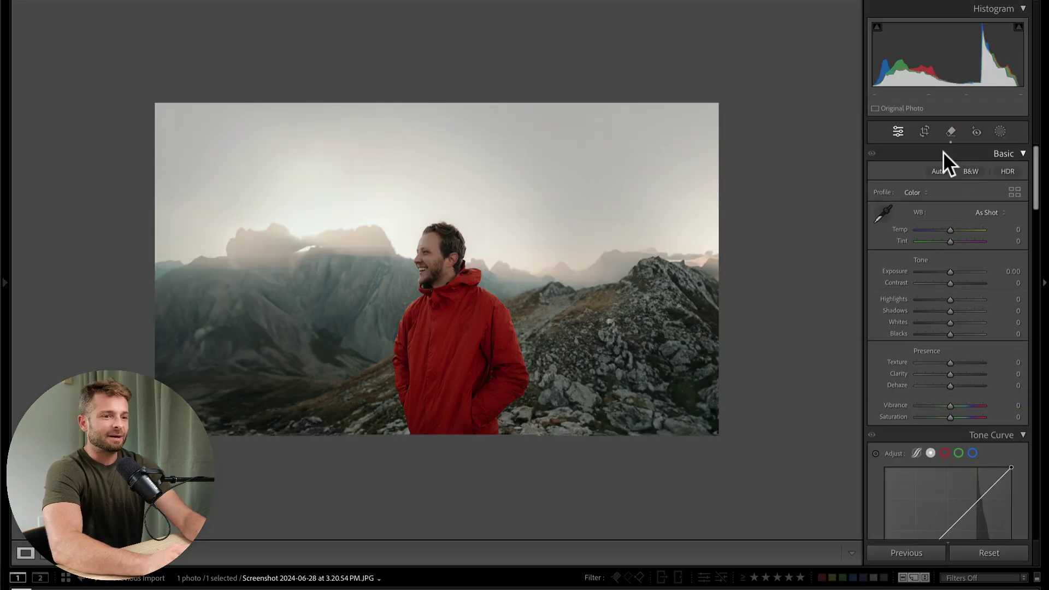
pyautogui.click(949, 130)
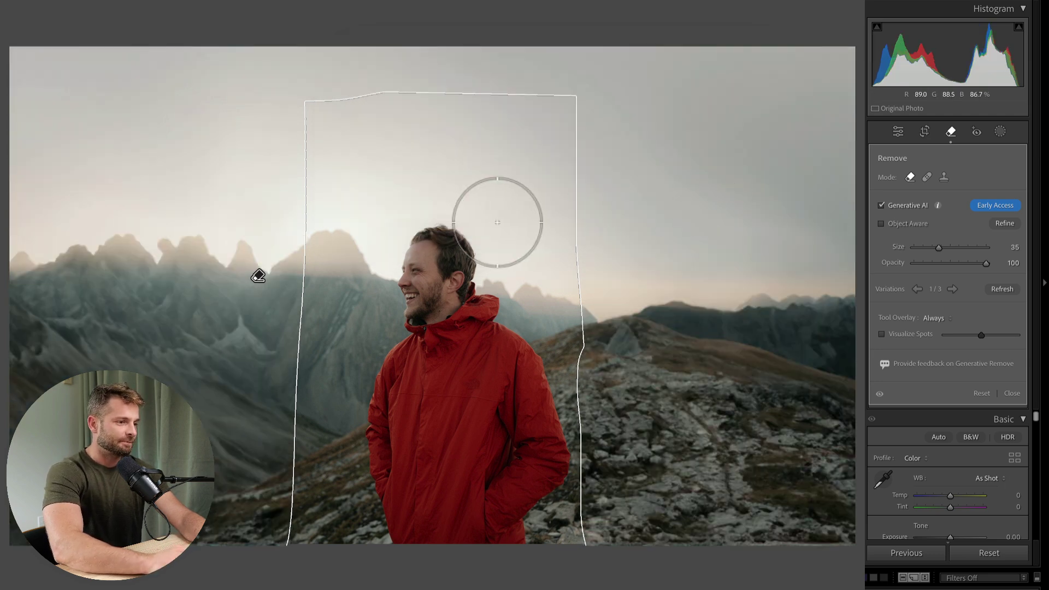
# Step: Compare the three refreshed variations and commit variation 1 with the jagged left peaks
pyautogui.click(952, 288)
pyautogui.click(952, 288)
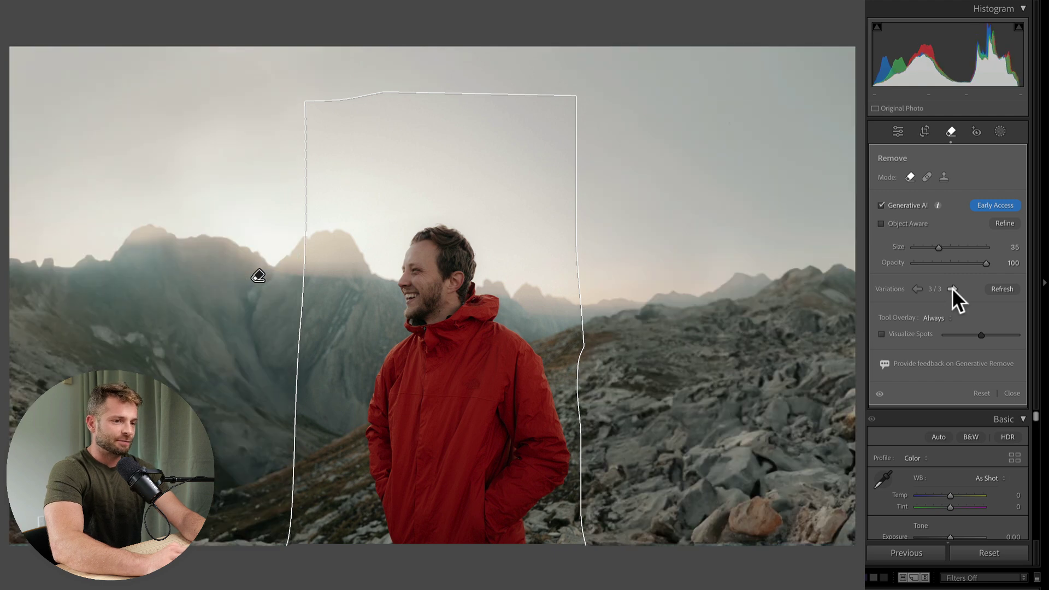
pyautogui.click(952, 287)
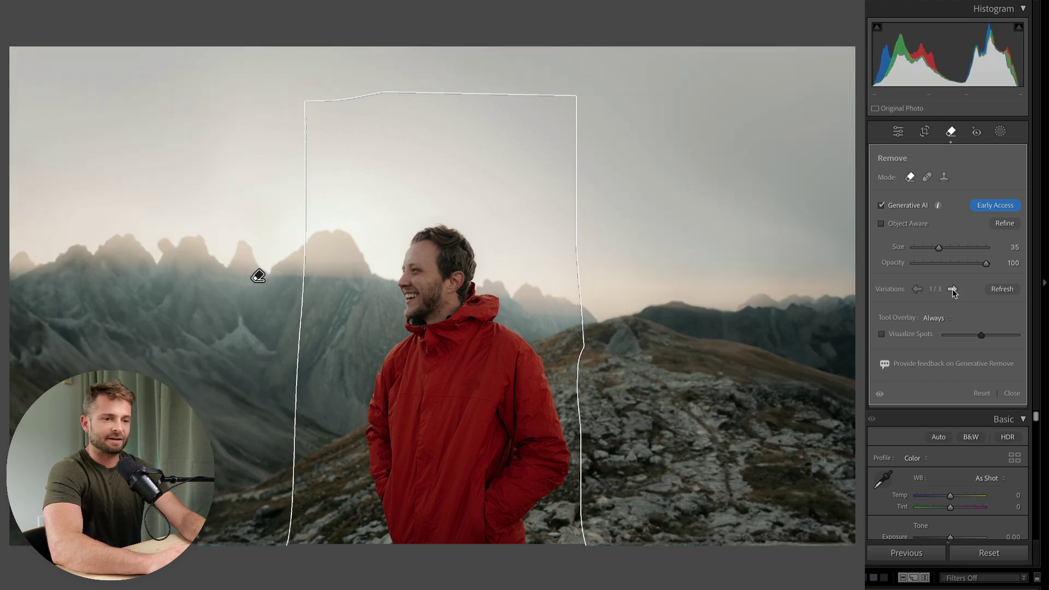
pyautogui.press('q')
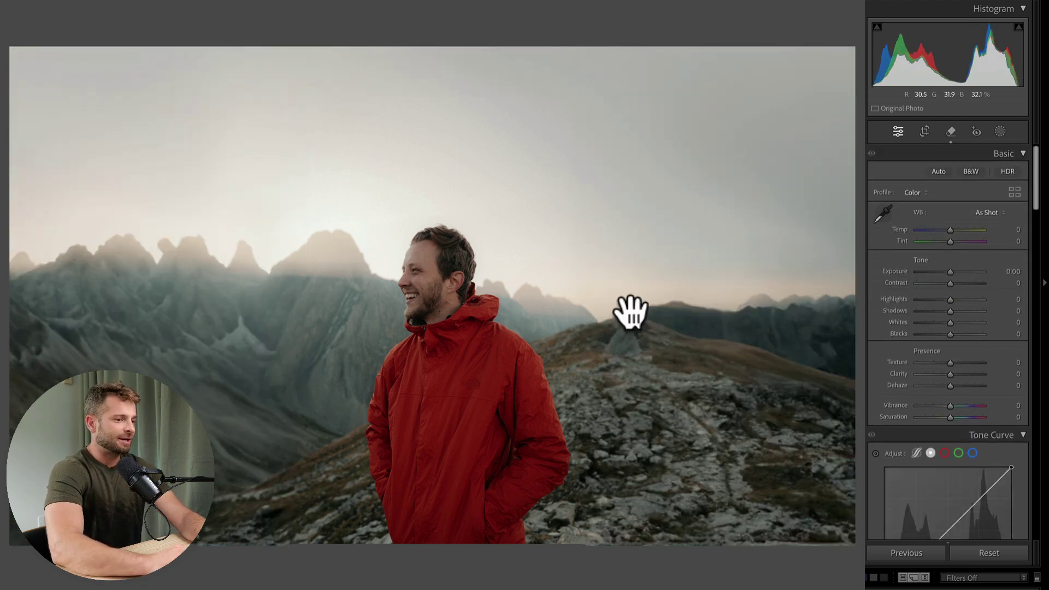
# Step: Zoom in to inspect the generated ridge detail, zoom back out, and reselect Remove
pyautogui.click(625, 283)
pyautogui.click(492, 258)
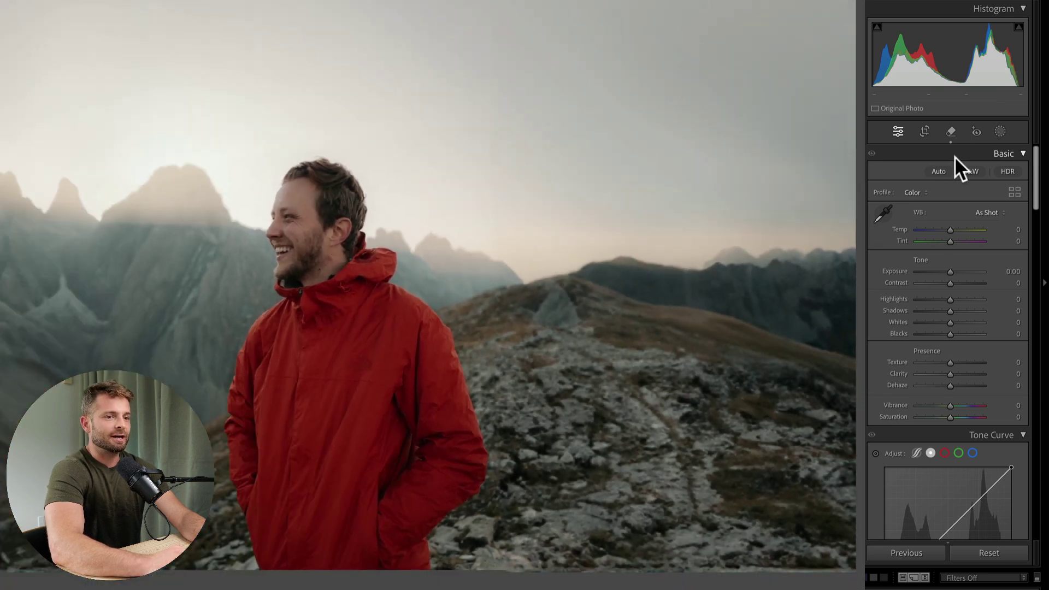
pyautogui.click(951, 131)
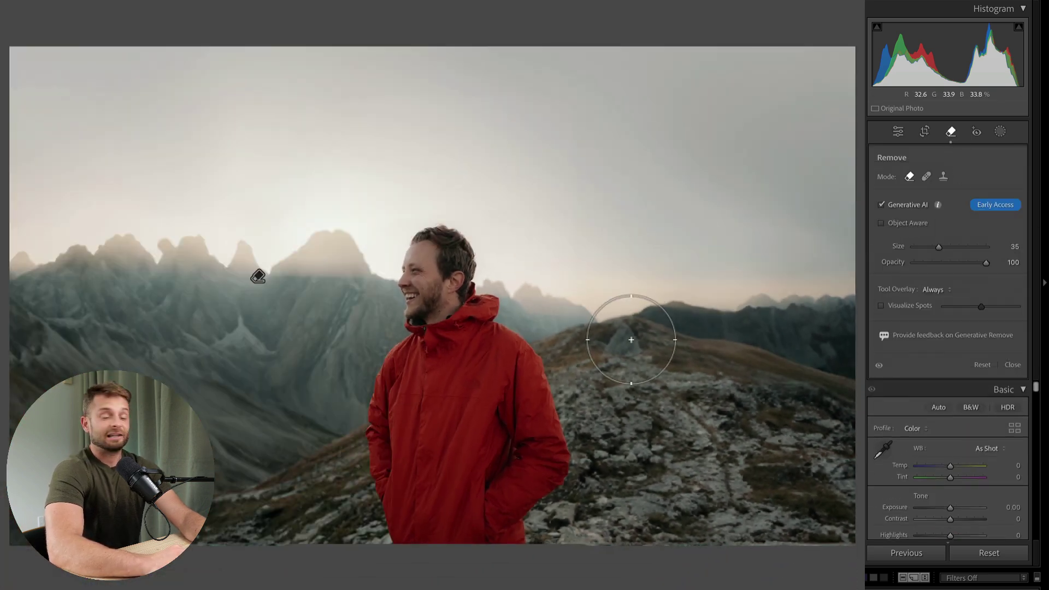
# Step: Paint over the rock outcrop right of the man and remove it generatively
pyautogui.moveTo(646, 313)
pyautogui.mouseDown()
pyautogui.moveTo(676, 374)
pyautogui.moveTo(647, 348)
pyautogui.moveTo(734, 388)
pyautogui.moveTo(757, 384)
pyautogui.moveTo(689, 350)
pyautogui.moveTo(679, 305)
pyautogui.moveTo(698, 365)
pyautogui.mouseUp()
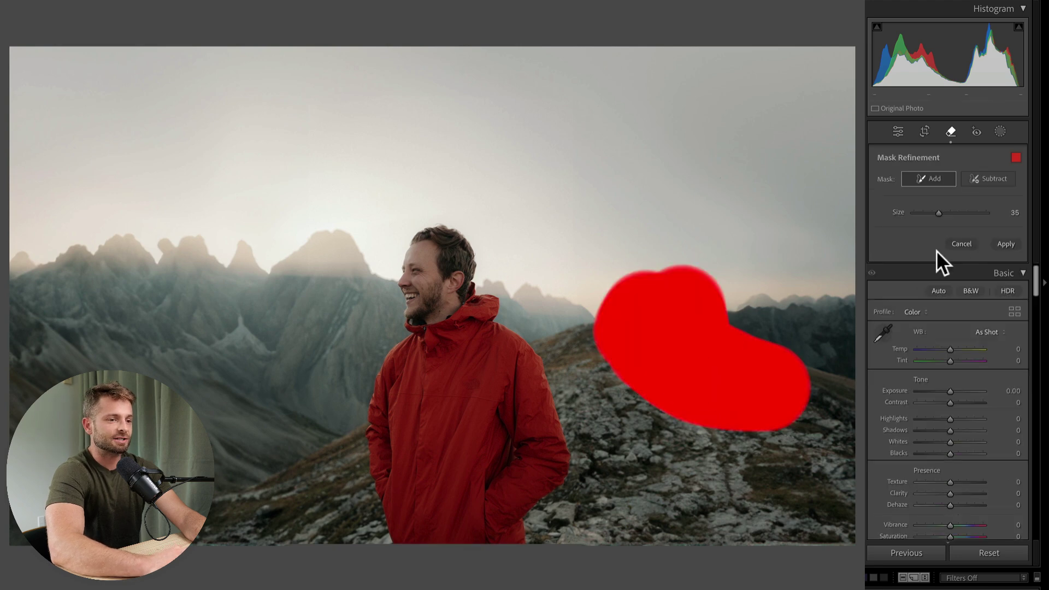
pyautogui.click(1001, 244)
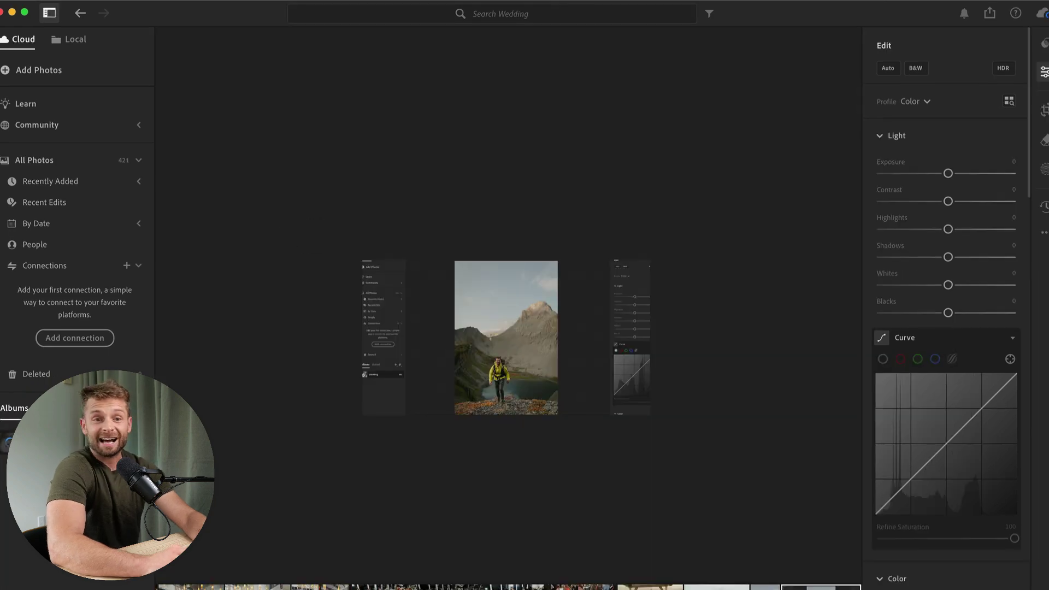
# Step: Fill the red-masked interface areas beside the hiker with generated mountains and sky, variation 3 of 3
pyautogui.click(1044, 141)
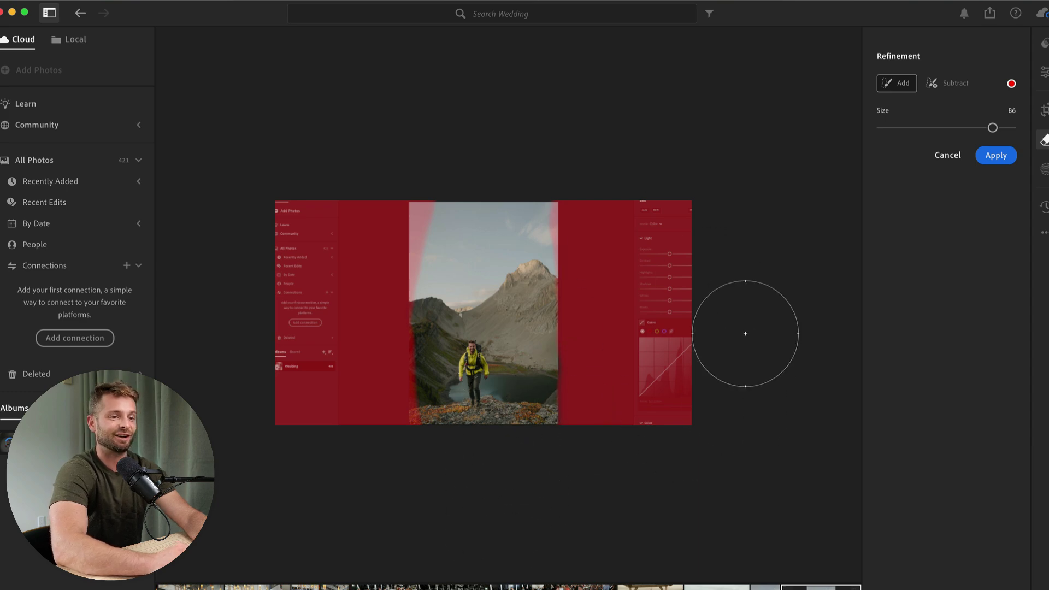
pyautogui.click(996, 156)
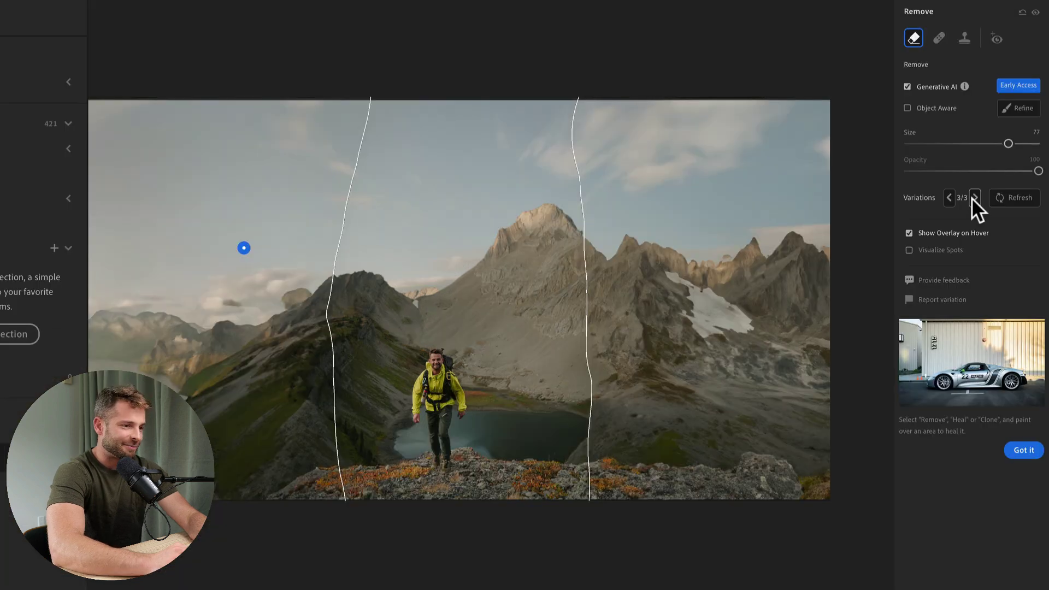
# Step: Cycle through the generated variations, then shrink the brush and mask the photo's left edge
pyautogui.click(975, 198)
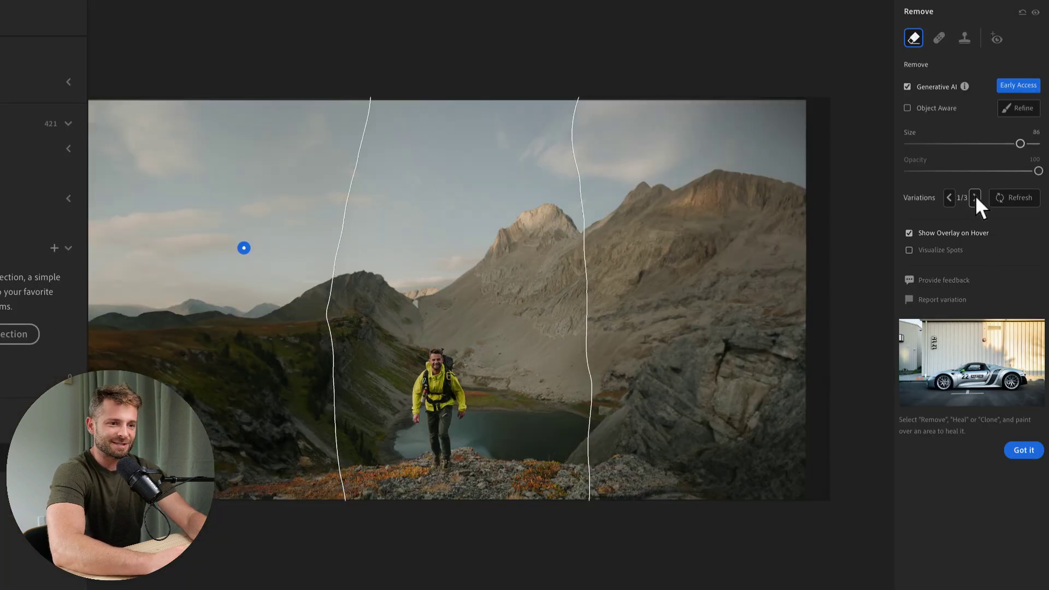
pyautogui.click(976, 196)
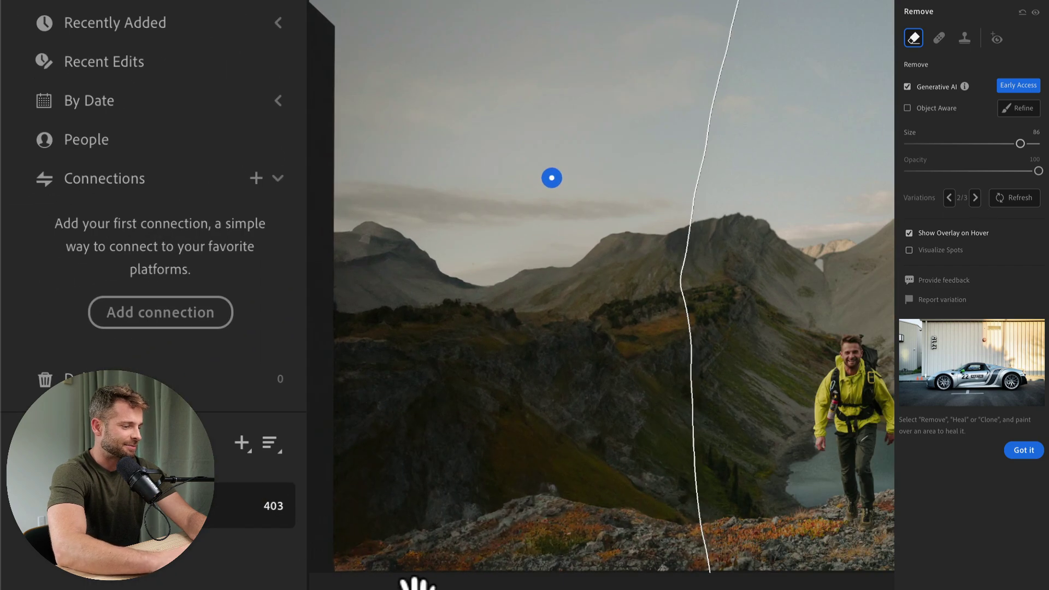
pyautogui.press('[')
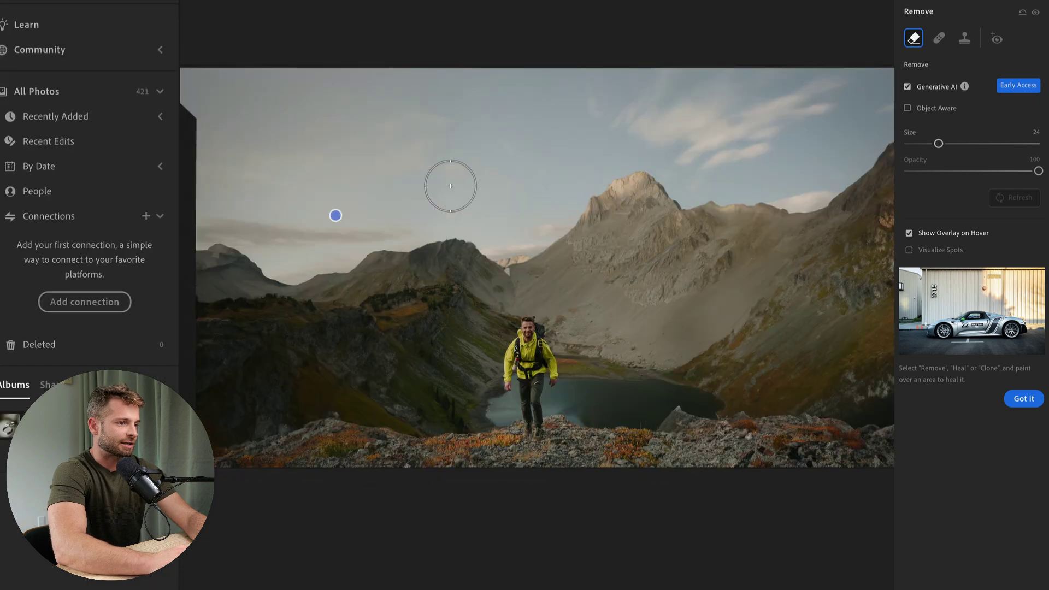
pyautogui.moveTo(358, 217)
pyautogui.mouseDown()
pyautogui.moveTo(126, 161)
pyautogui.moveTo(87, 255)
pyautogui.mouseUp()
pyautogui.moveTo(179, 223); pyautogui.dragTo(188, 426)
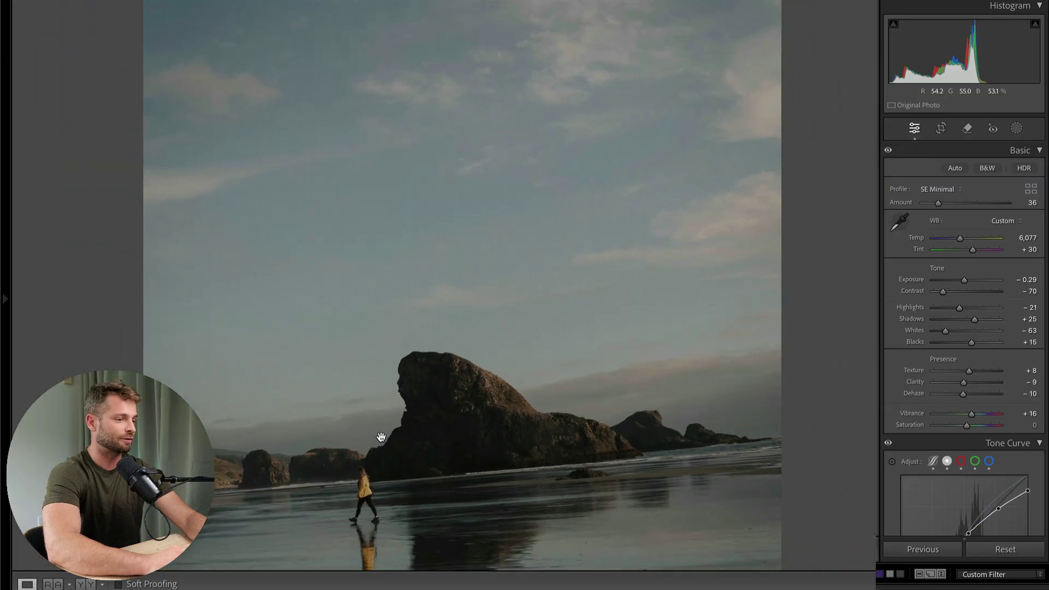
# Step: Fit the vertical beach photo in view and screenshot the wider area surrounding it
pyautogui.click(381, 437)
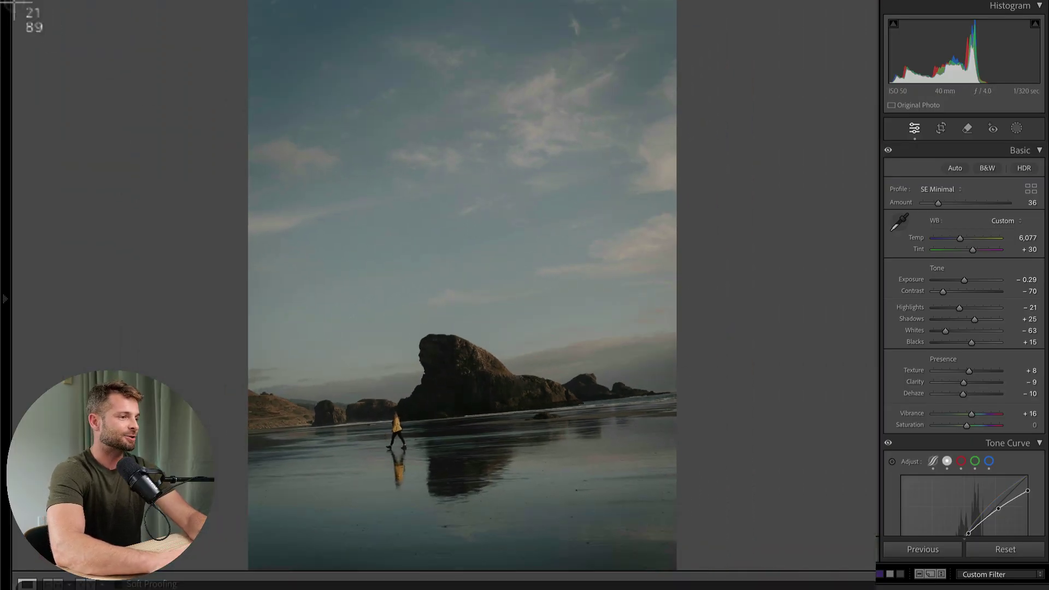
pyautogui.moveTo(13, 4); pyautogui.dragTo(878, 537)
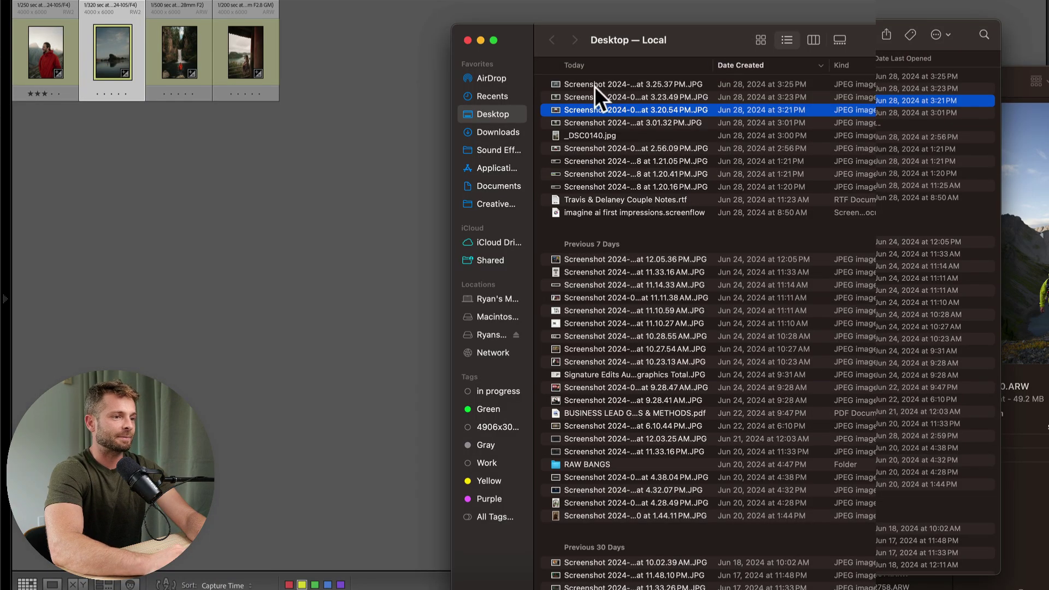
# Step: Take the newest screenshot and fill its grey margins with Generative AI Remove
pyautogui.click(613, 85)
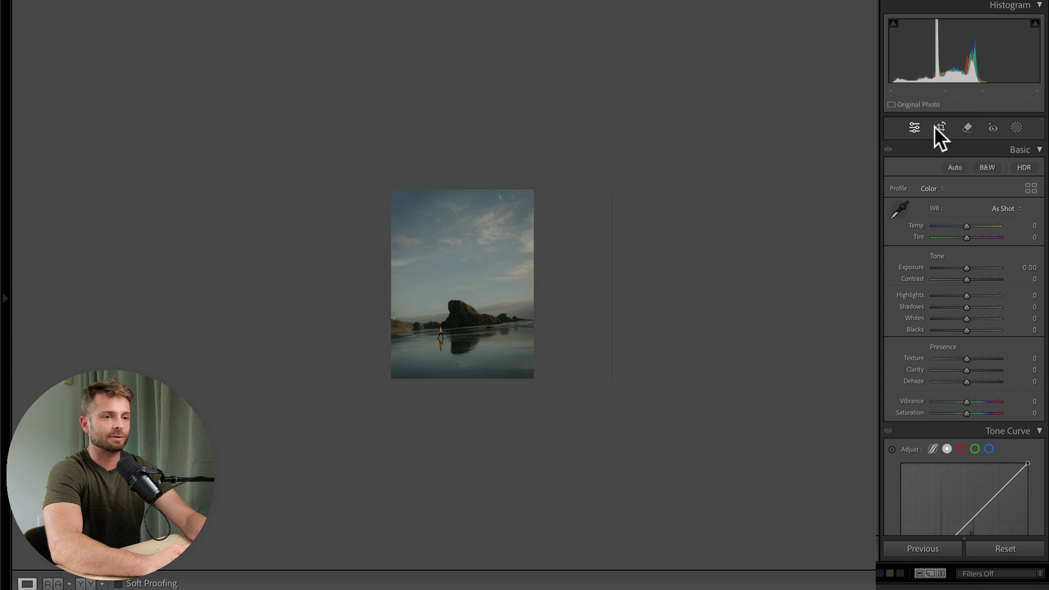
pyautogui.click(967, 127)
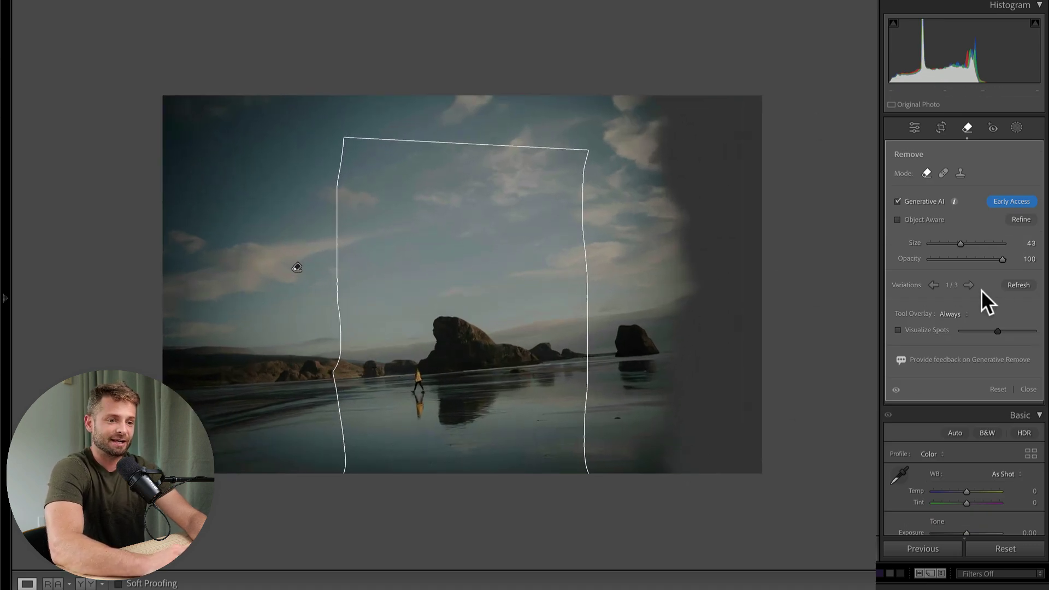
# Step: Step through the generated fills to variation 3 of 3 for the beach scene
pyautogui.click(968, 285)
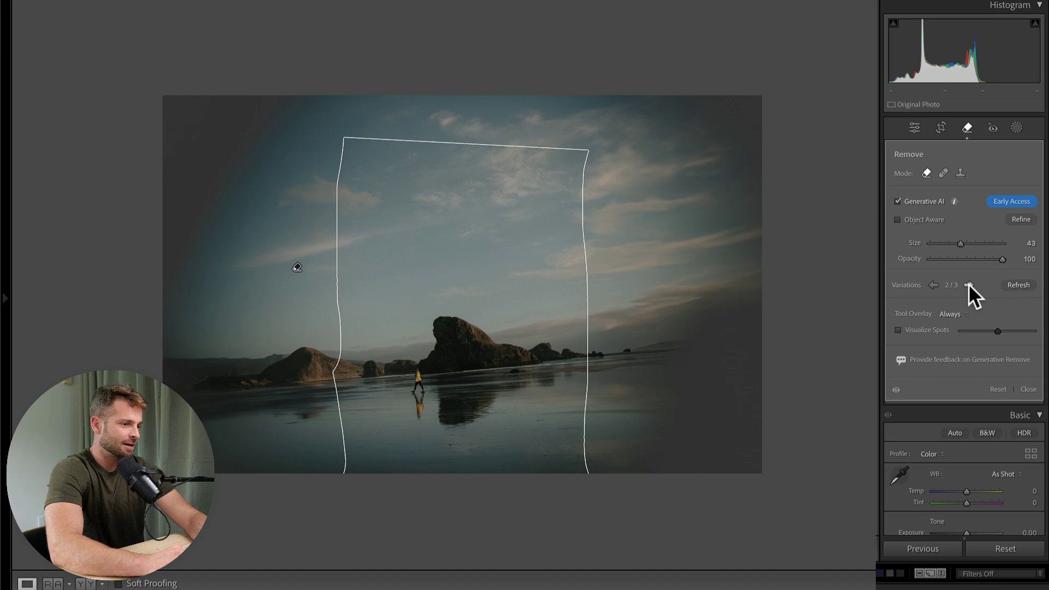
pyautogui.click(968, 285)
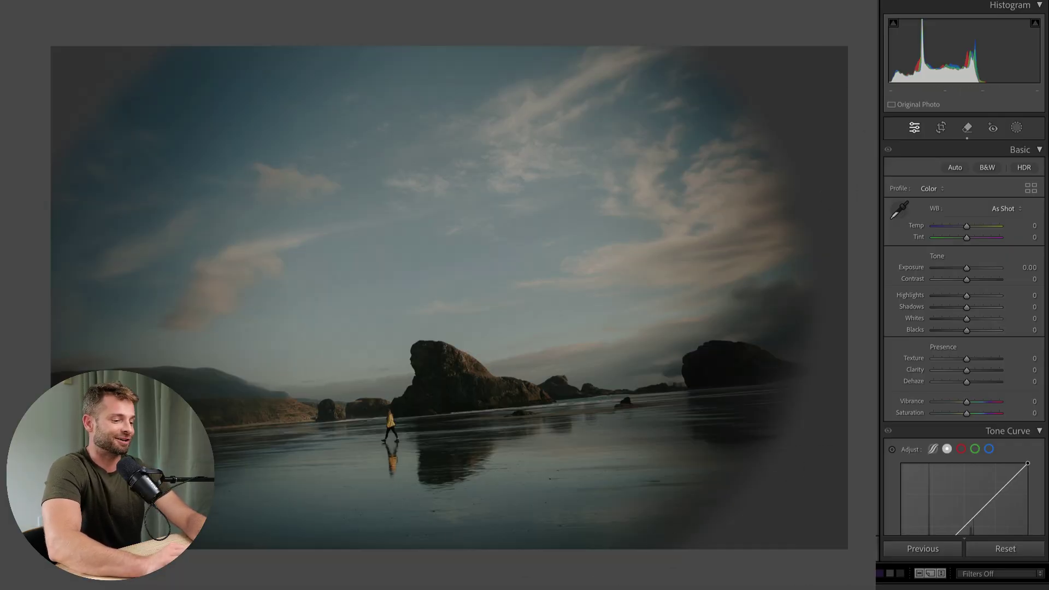
# Step: Straighten the beach photo 4.81°, tighten the crop, then compare before and after
pyautogui.press('r')
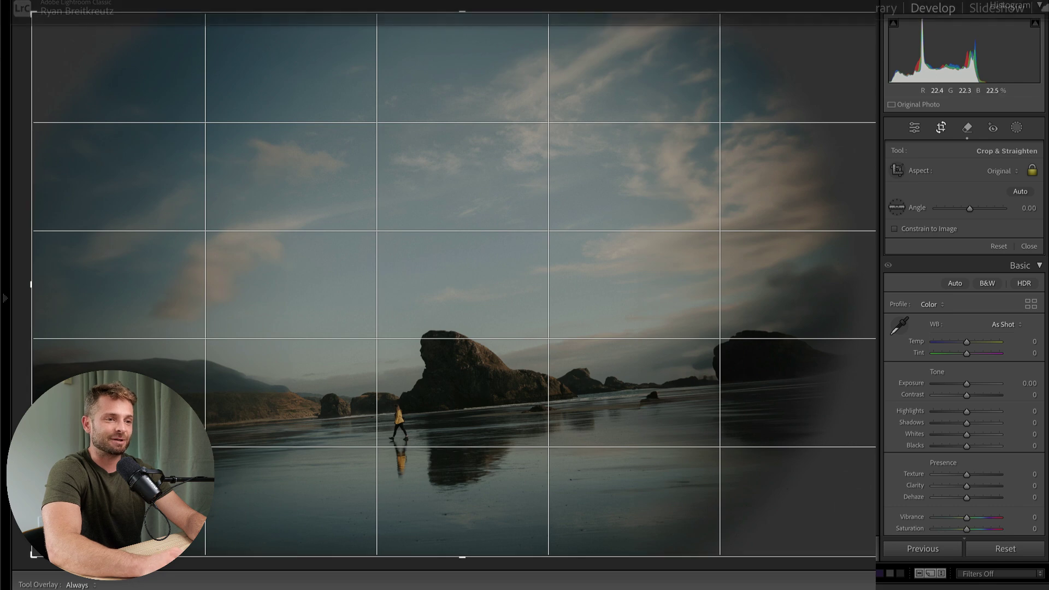
pyautogui.moveTo(878, 33); pyautogui.dragTo(892, 82)
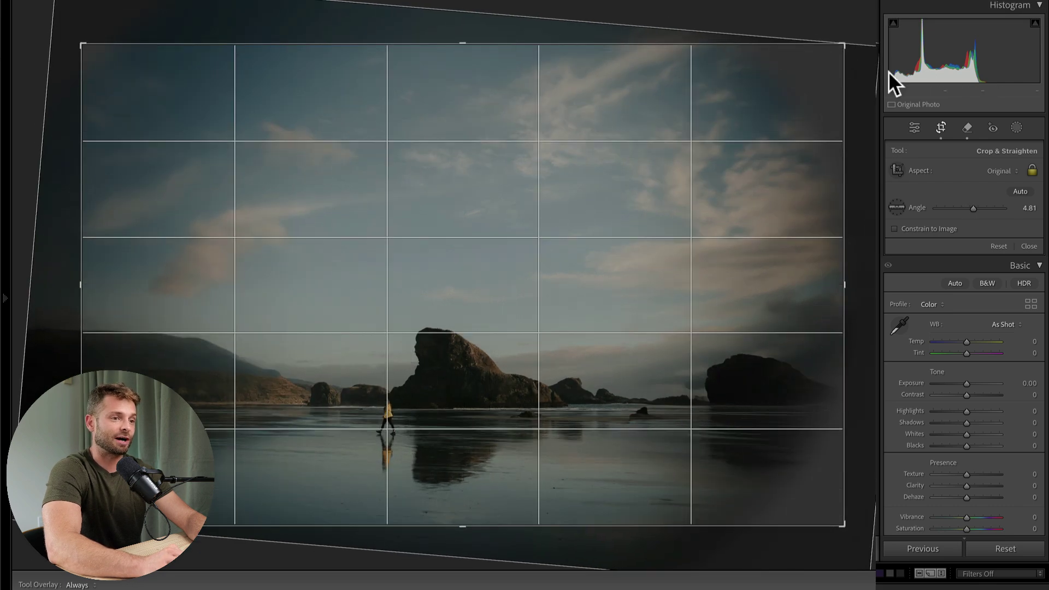
pyautogui.moveTo(847, 43); pyautogui.dragTo(830, 68)
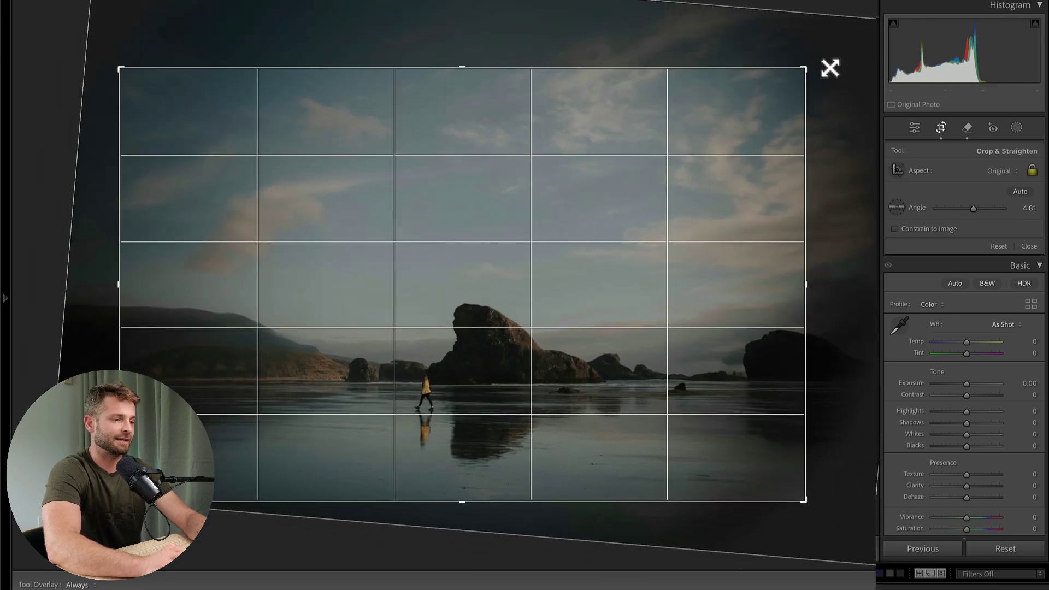
pyautogui.press('Return')
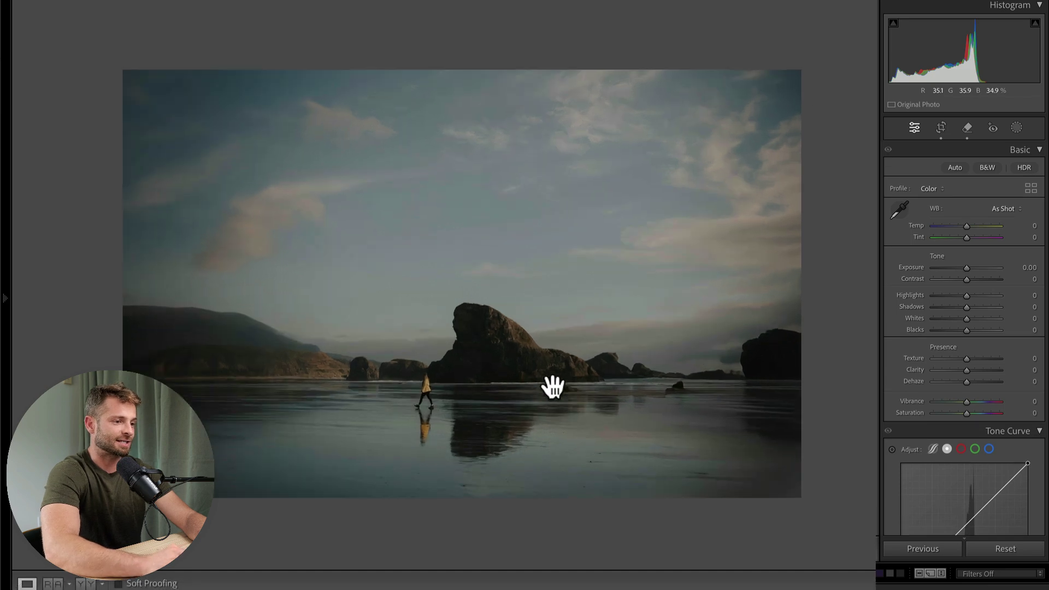
pyautogui.press('\\')
pyautogui.press('\\')
pyautogui.press('\\')
pyautogui.press('\\')
pyautogui.press('\\')
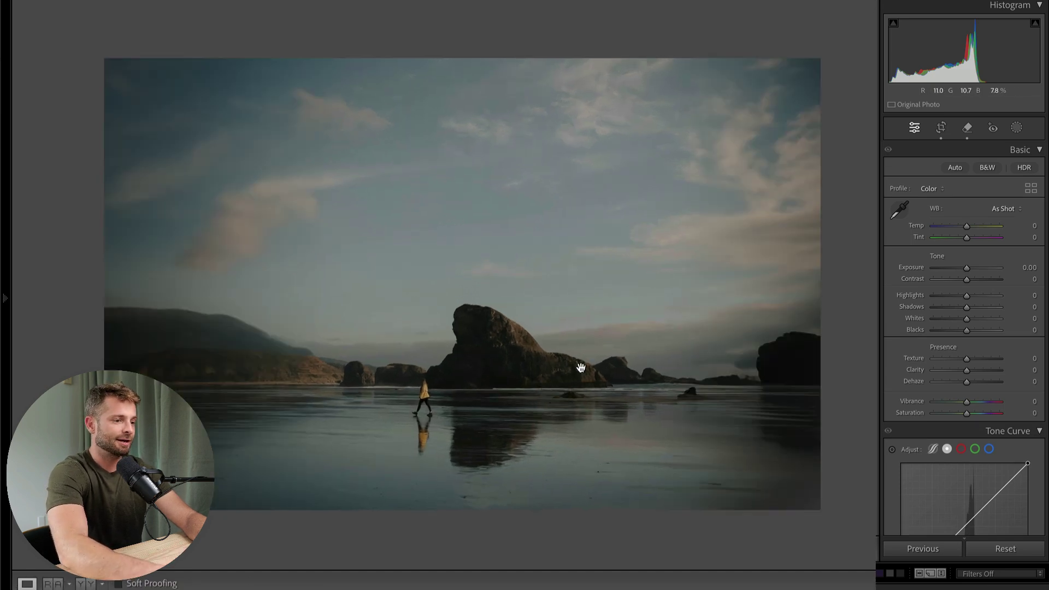
pyautogui.press('\\')
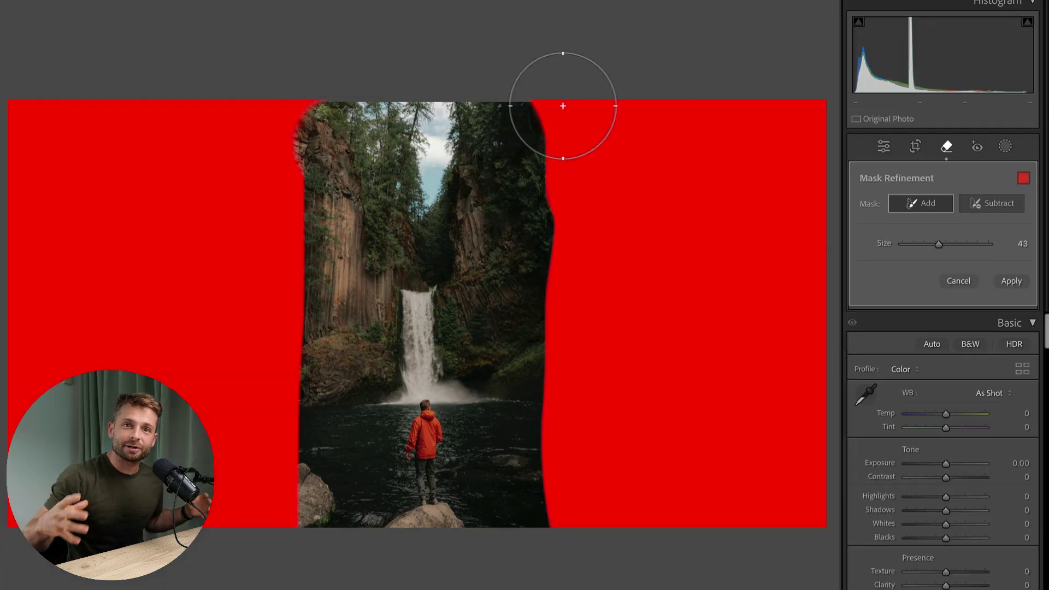
# Step: Apply generated forest fill to the waterfall photo's masked sides and refresh variations
pyautogui.click(1012, 281)
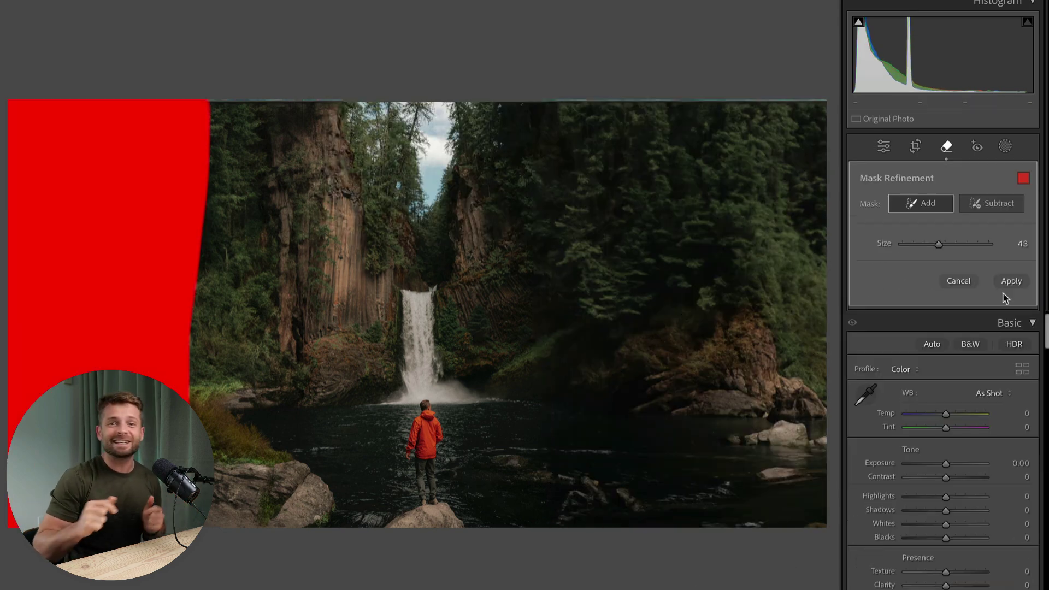
pyautogui.click(1010, 280)
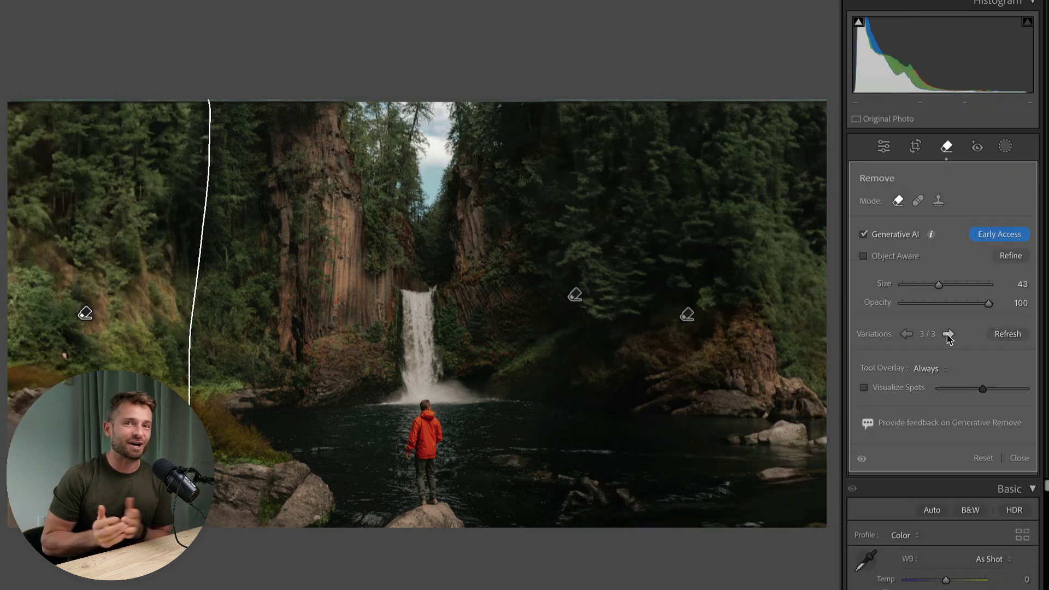
pyautogui.click(1008, 334)
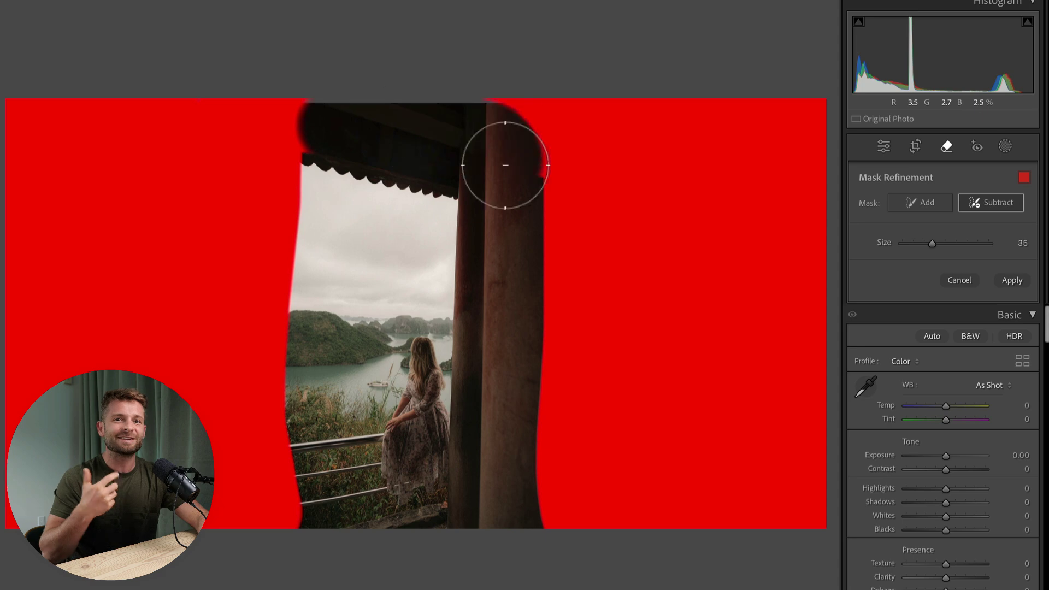
# Step: Fill the balcony photo's masked areas and pillar/right-edge gaps, settling on variation 2 of 3
pyautogui.click(1010, 280)
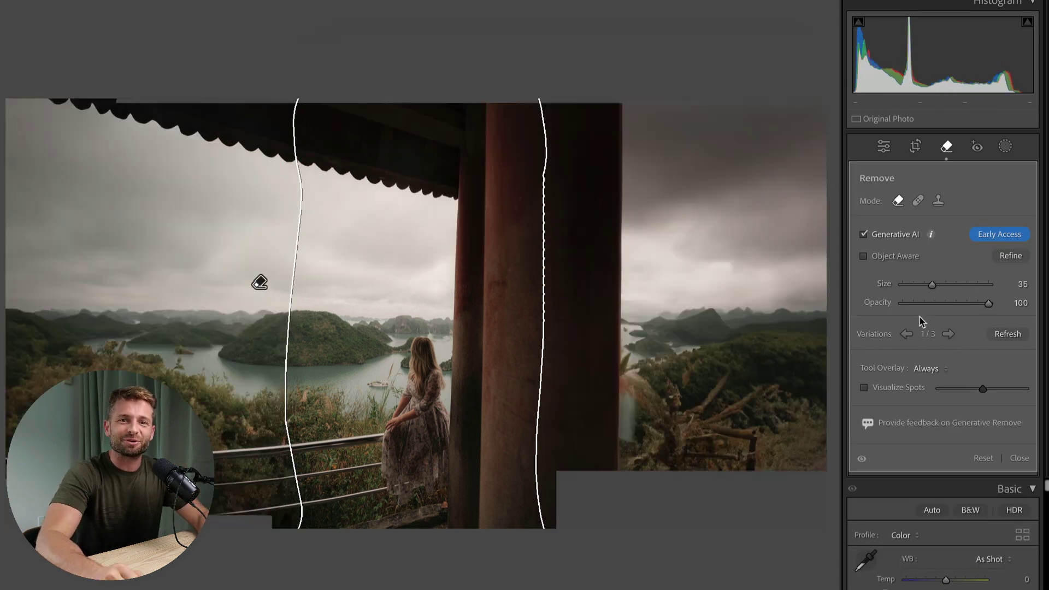
pyautogui.click(907, 334)
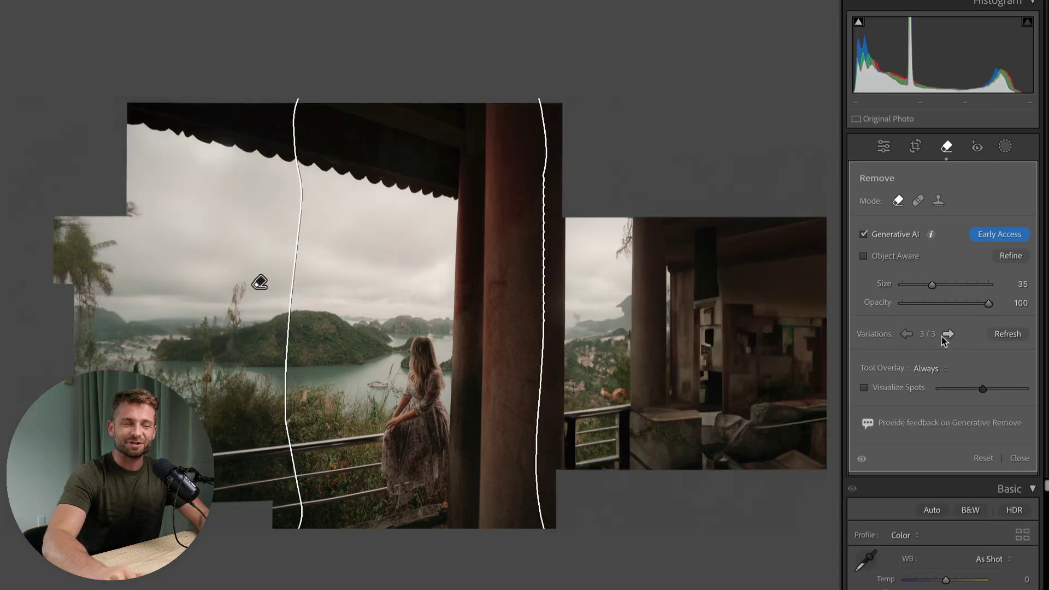
pyautogui.click(949, 334)
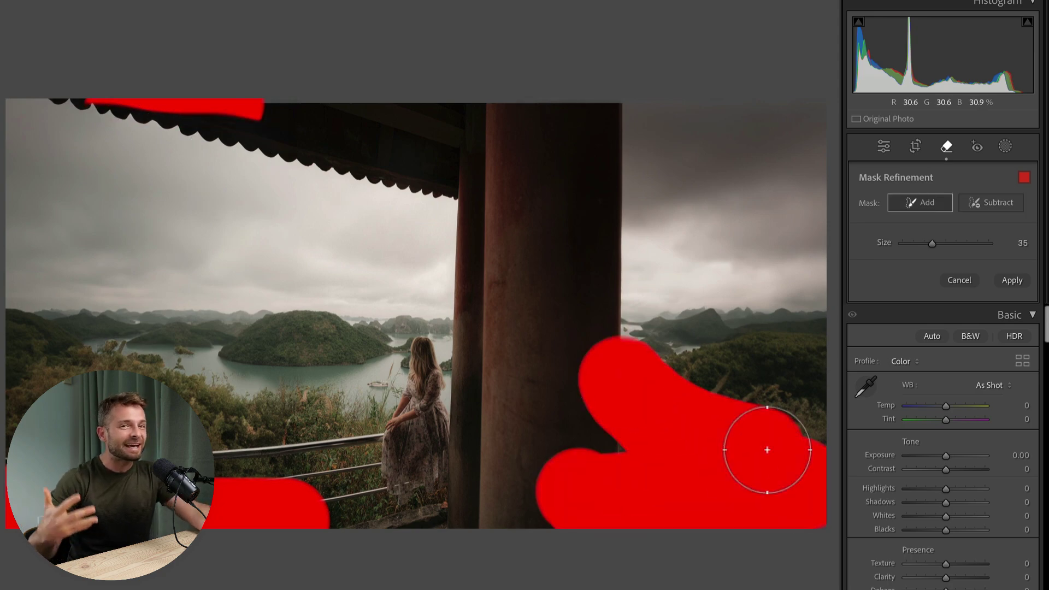
pyautogui.moveTo(767, 450); pyautogui.dragTo(607, 437)
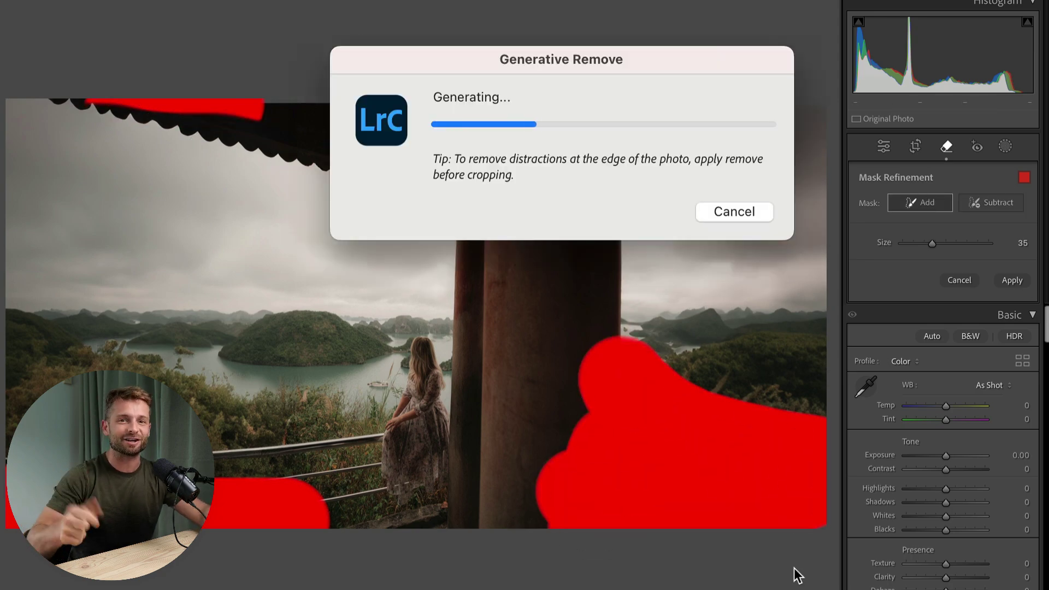
pyautogui.click(949, 334)
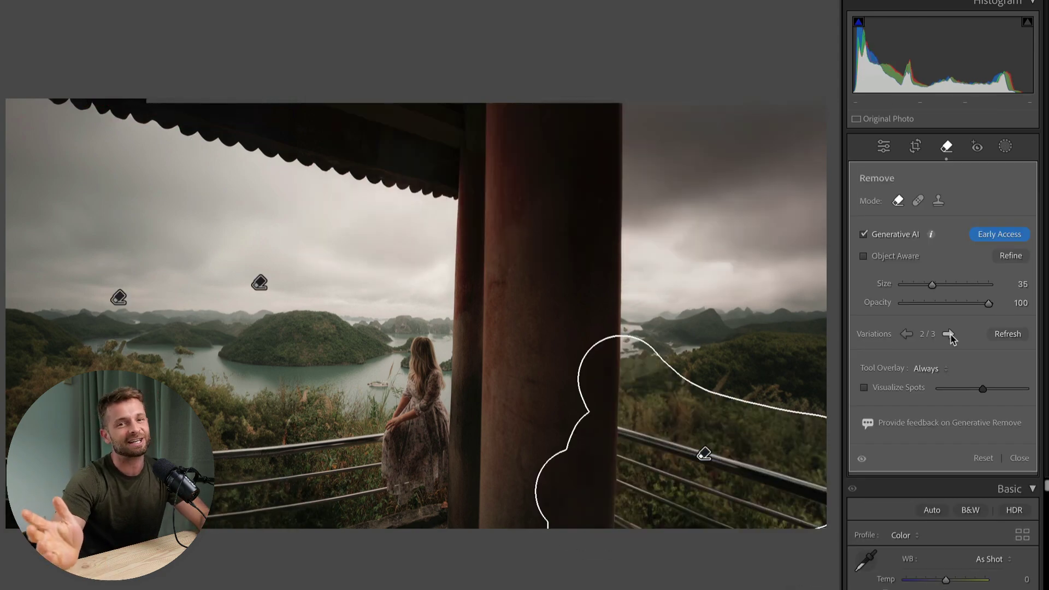